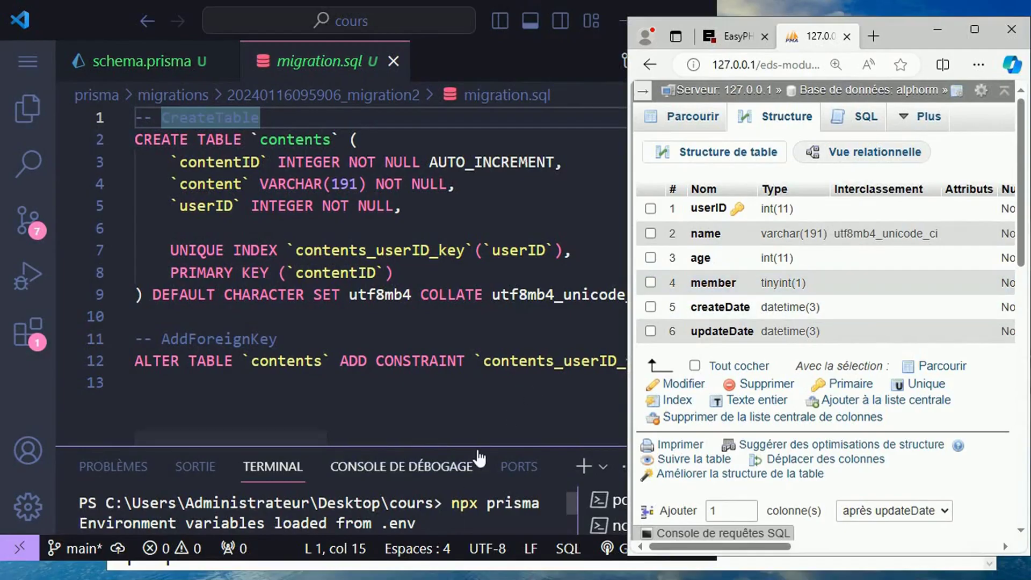
Step: Copy the npx prisma studio command from Liste des Etapes.txt and run it in the VS Code terminal to launch Prisma Studio
left_click_drag(471, 453, 489, 182)
scroll(467, 457, "down", 7)
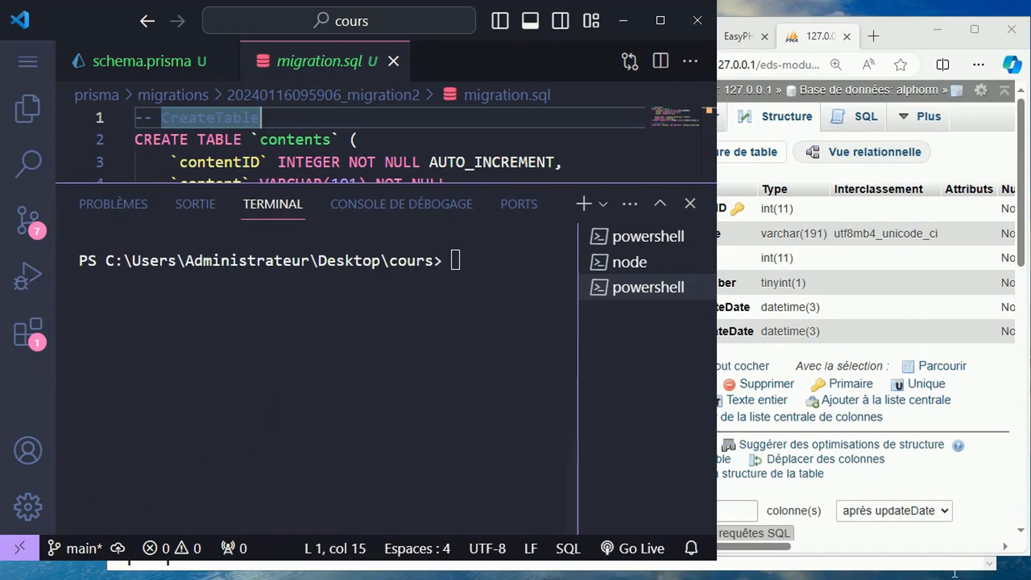
left_click(954, 568)
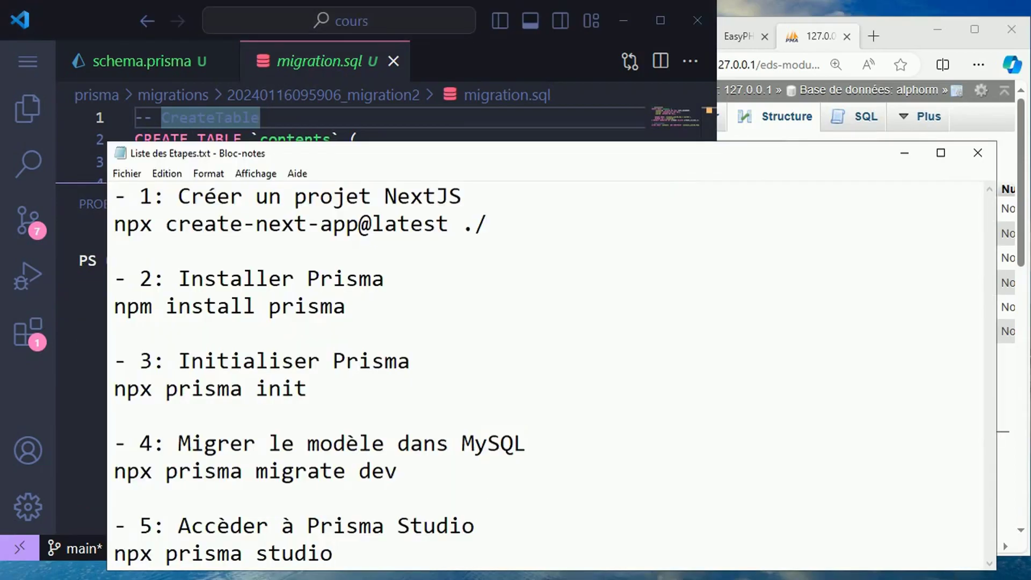
left_click_drag(333, 553, 110, 556)
key("ctrl+c")
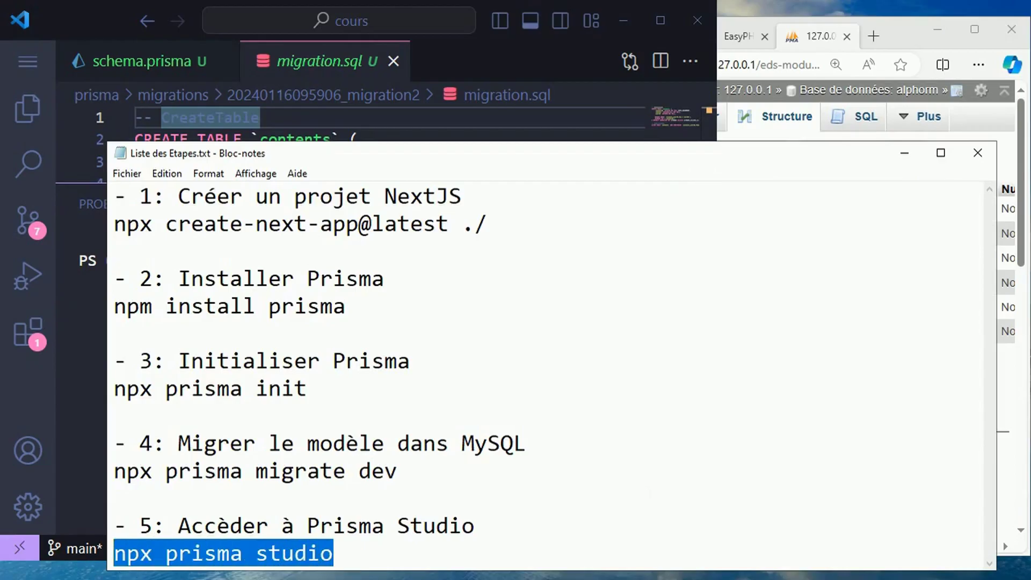
left_click(18, 408)
left_click(459, 269)
key("ctrl+v")
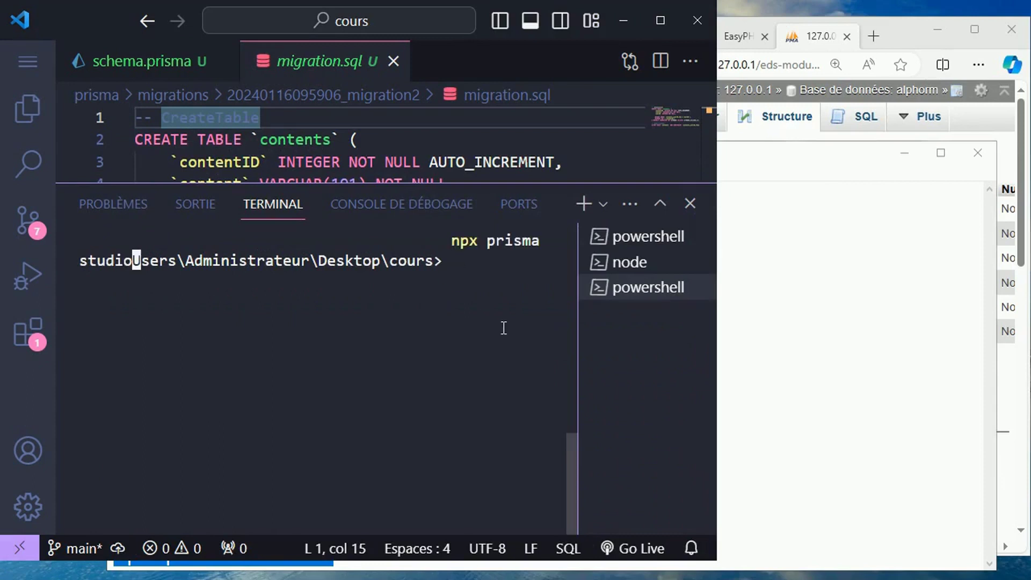
key("Return")
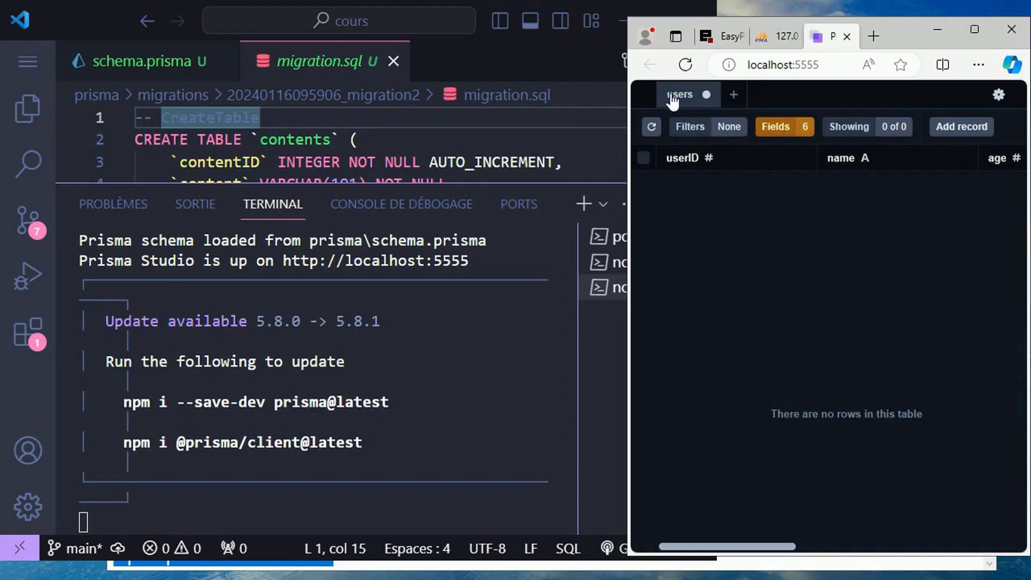
Step: Shrink the terminal panel in VS Code and widen the Prisma Studio browser window to show more columns of the users table
left_click(533, 200)
left_click_drag(532, 200, 483, 445)
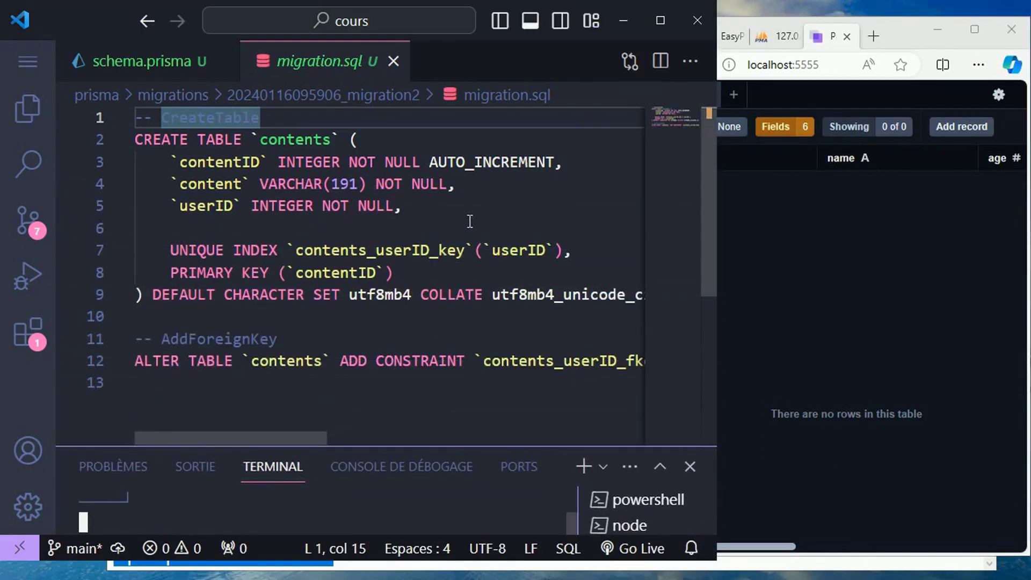
left_click(469, 213)
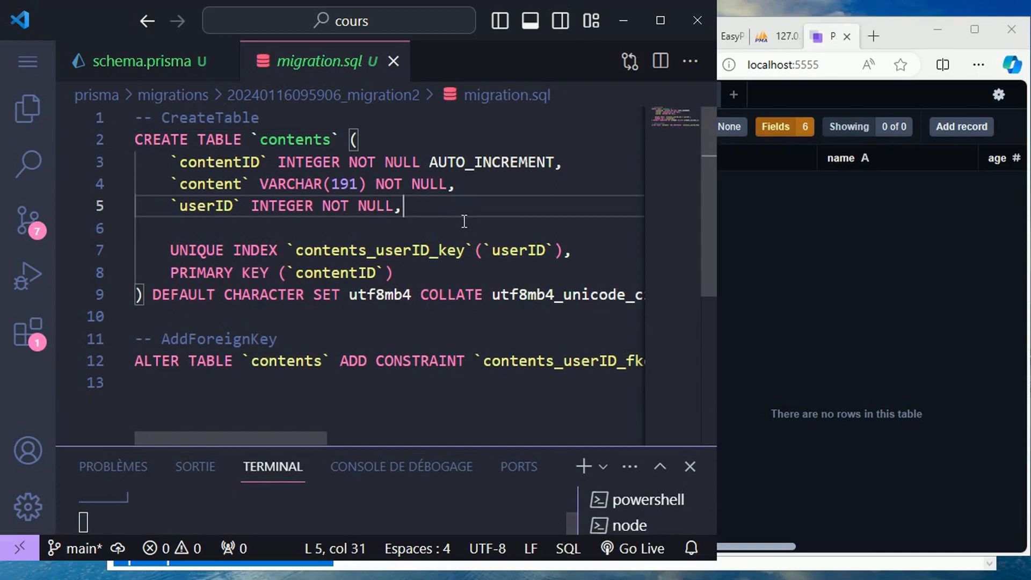
left_click(903, 31)
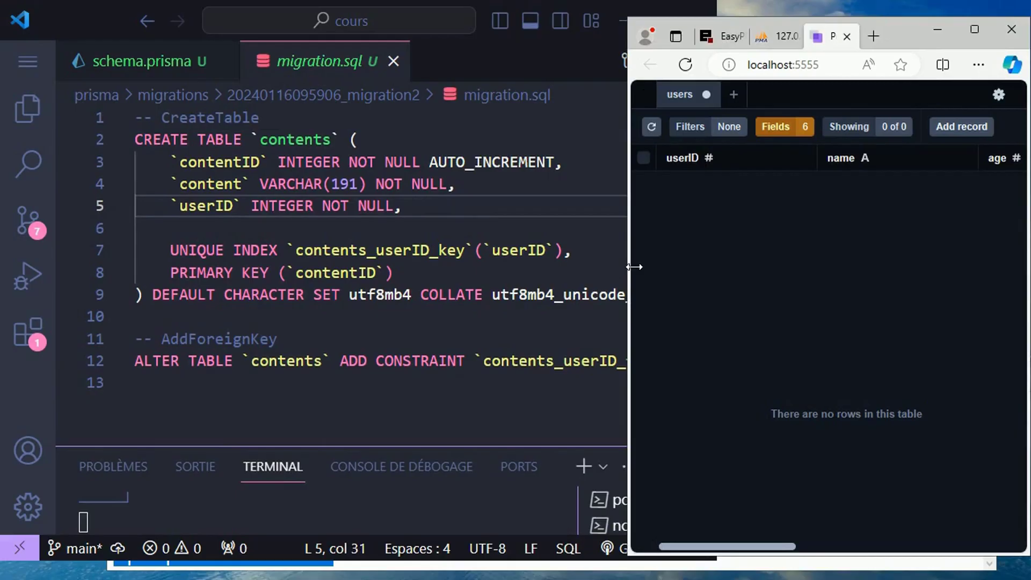
left_click_drag(634, 267, 231, 294)
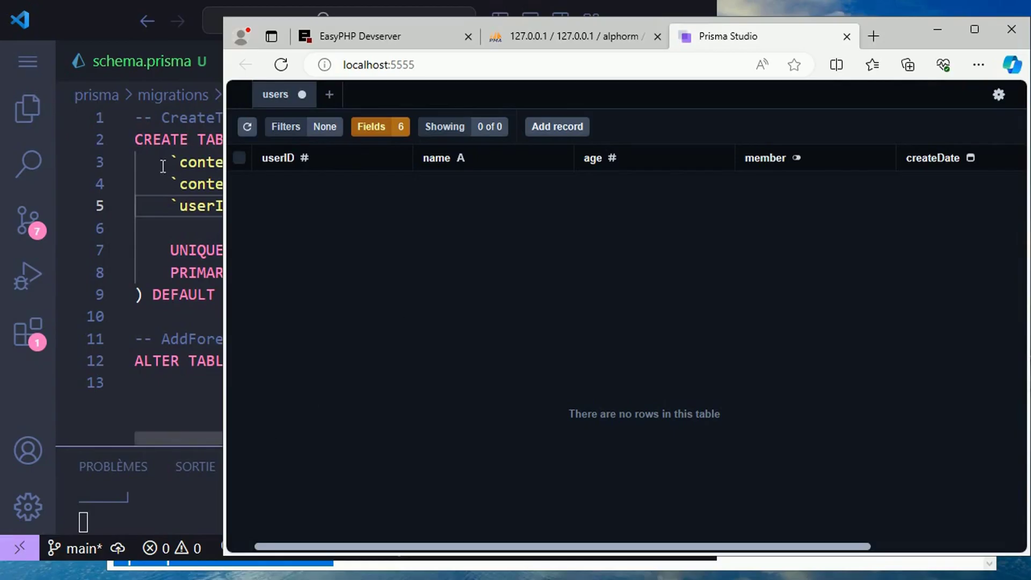
Step: Add a record to the users table with the user's name and age 99, save it, and refresh the table
left_click(556, 128)
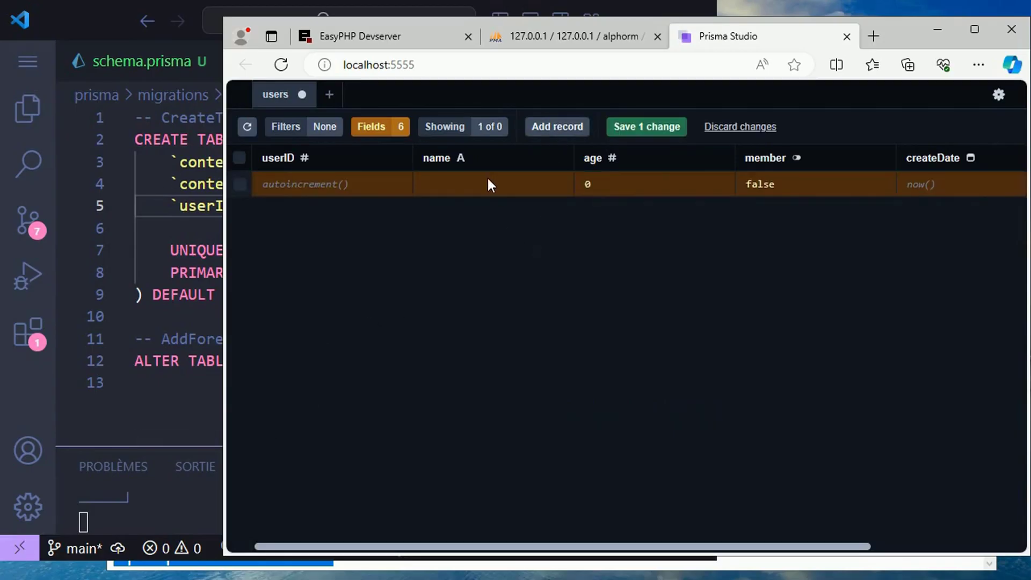
left_click(488, 181)
type("toto")
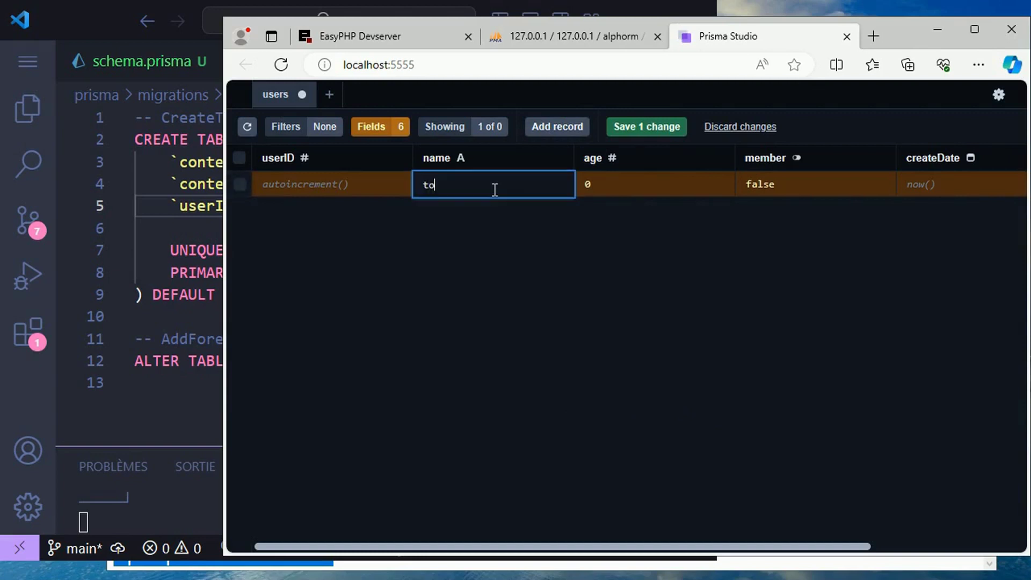
left_click(605, 185)
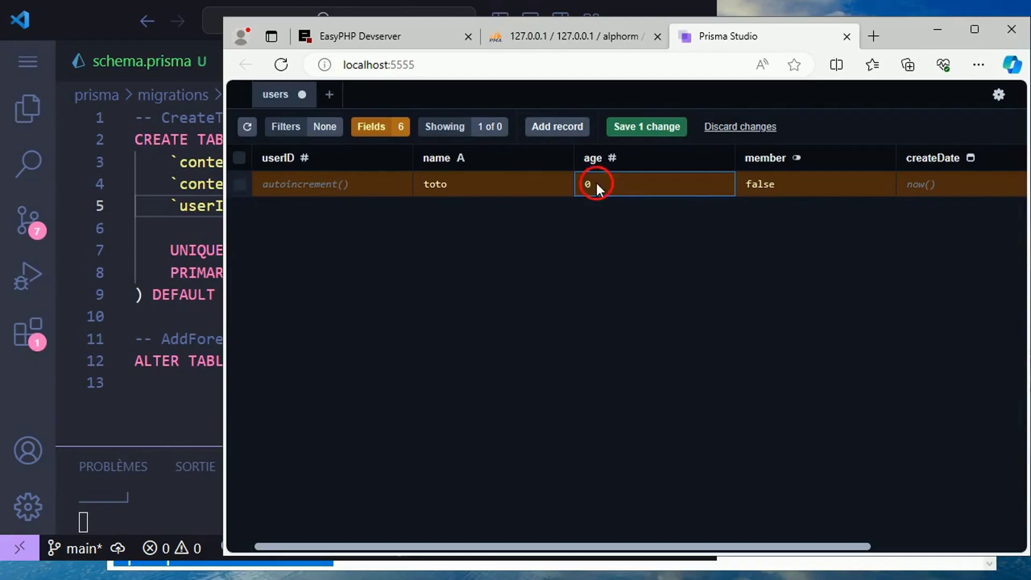
left_click(596, 185)
type("99")
left_click(715, 257)
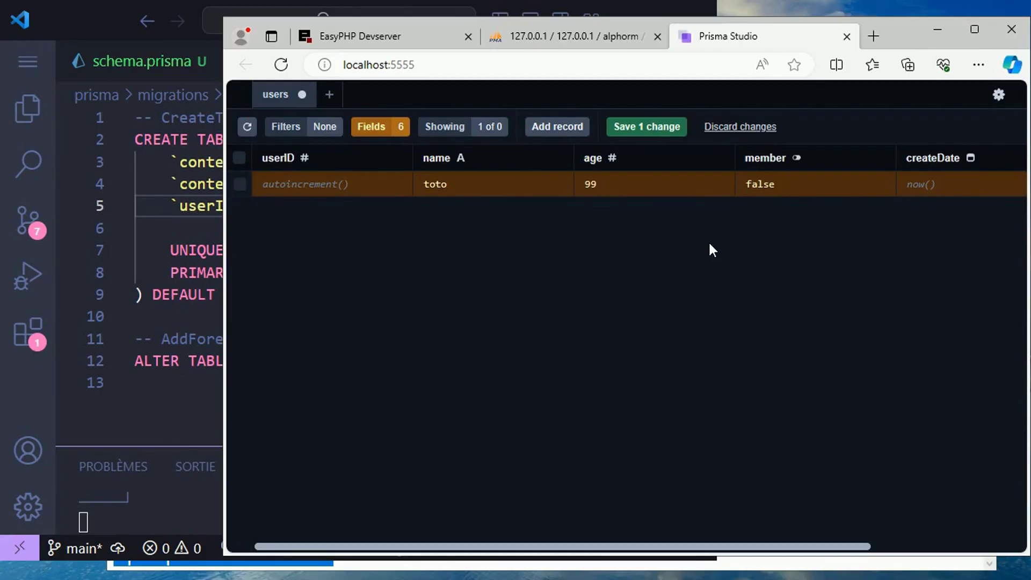
left_click(657, 126)
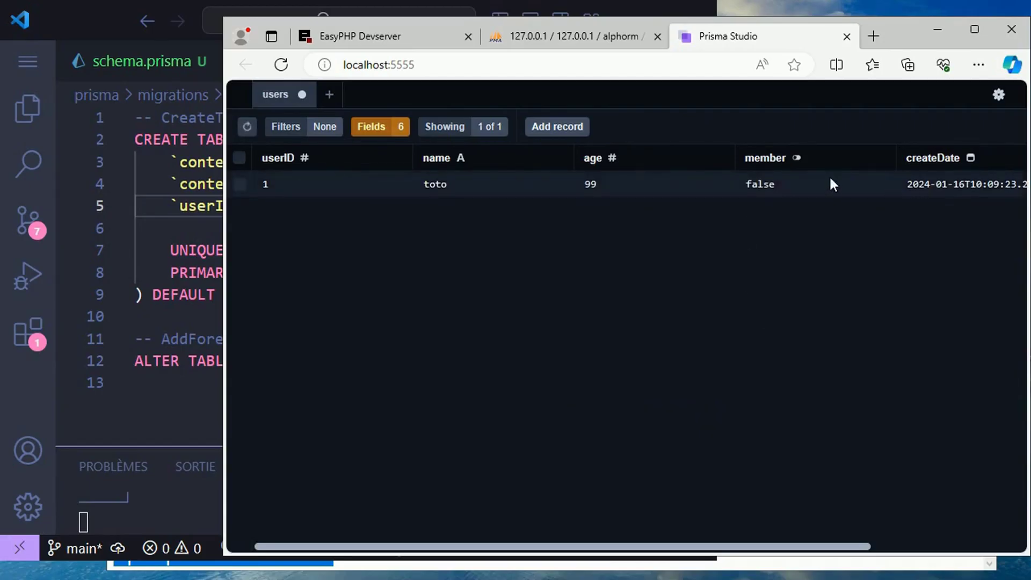
left_click(251, 131)
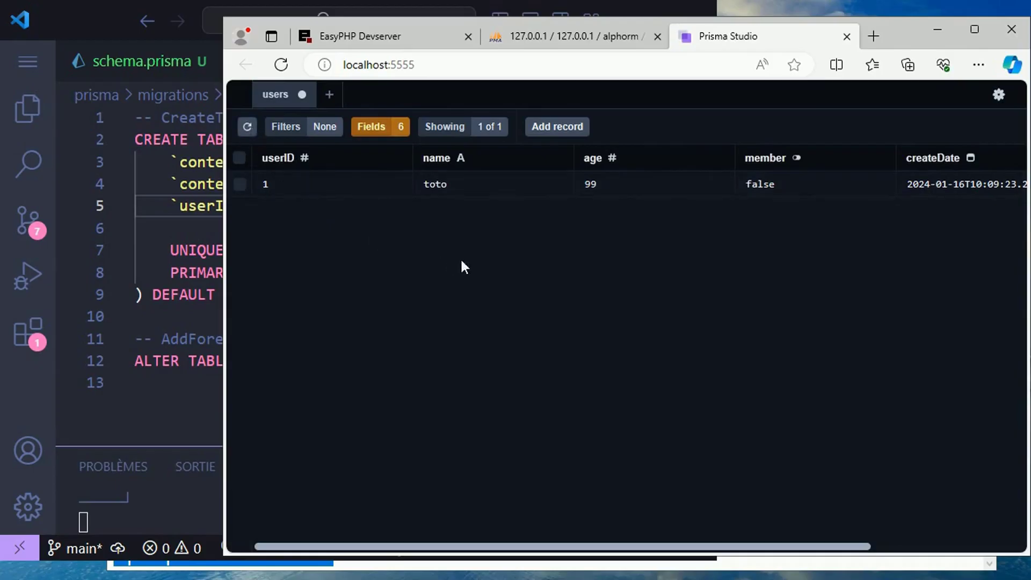
Step: Add a second users record, filling in the user's name and setting the age to 105
left_click(555, 123)
left_click(485, 185)
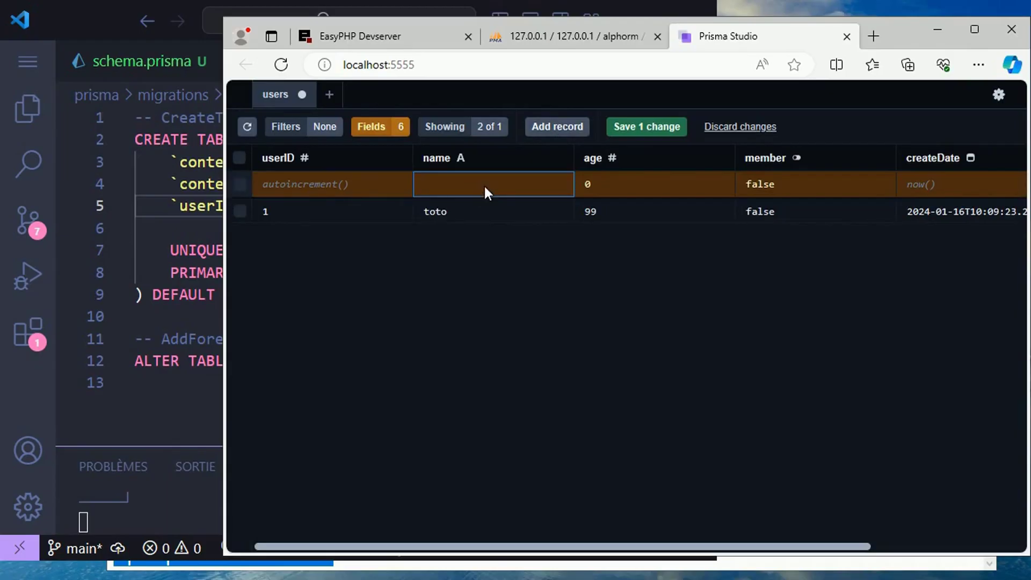
double_click(486, 187)
type("momo")
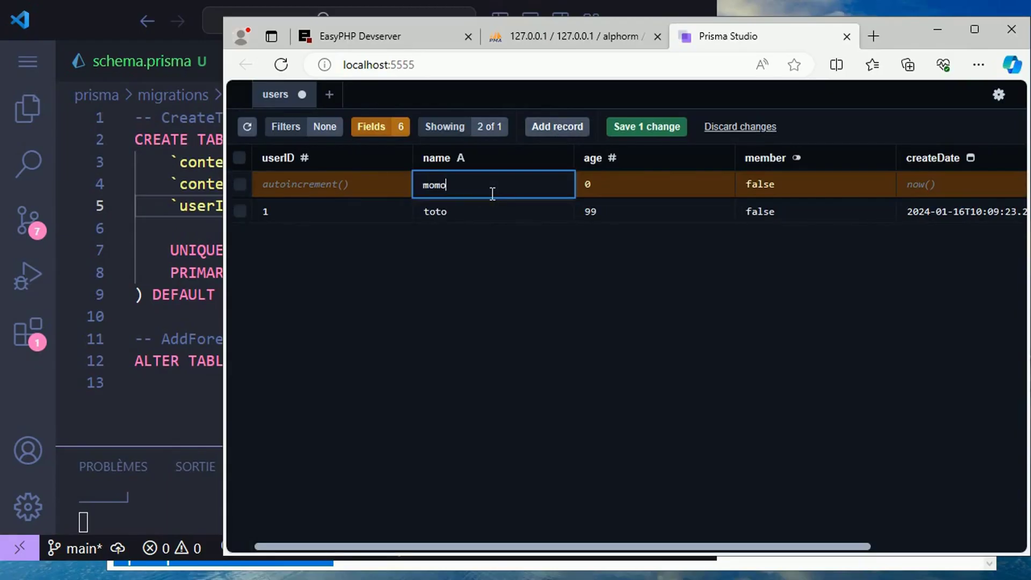
left_click(608, 186)
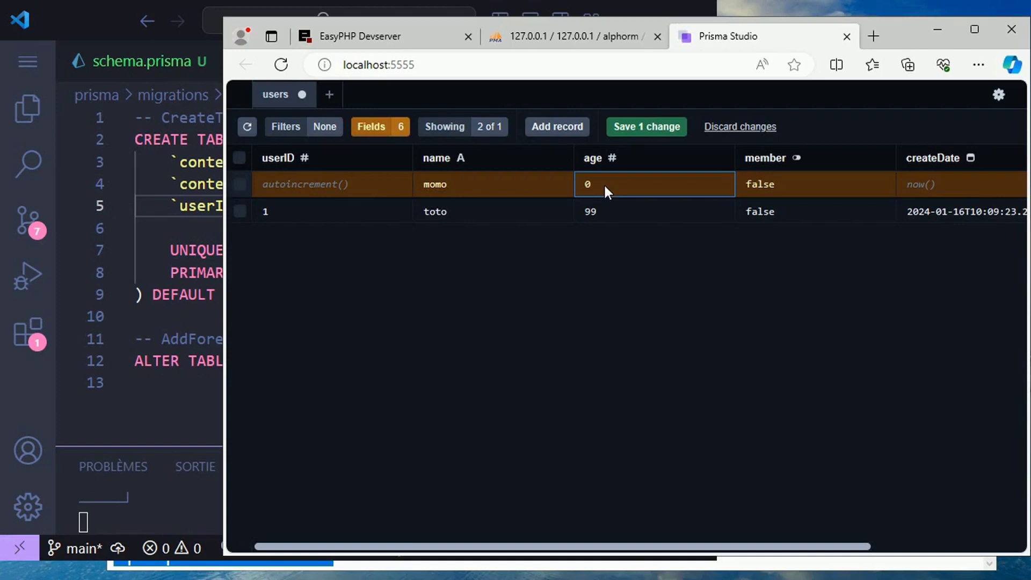
double_click(608, 187)
key("BackSpace")
type("105")
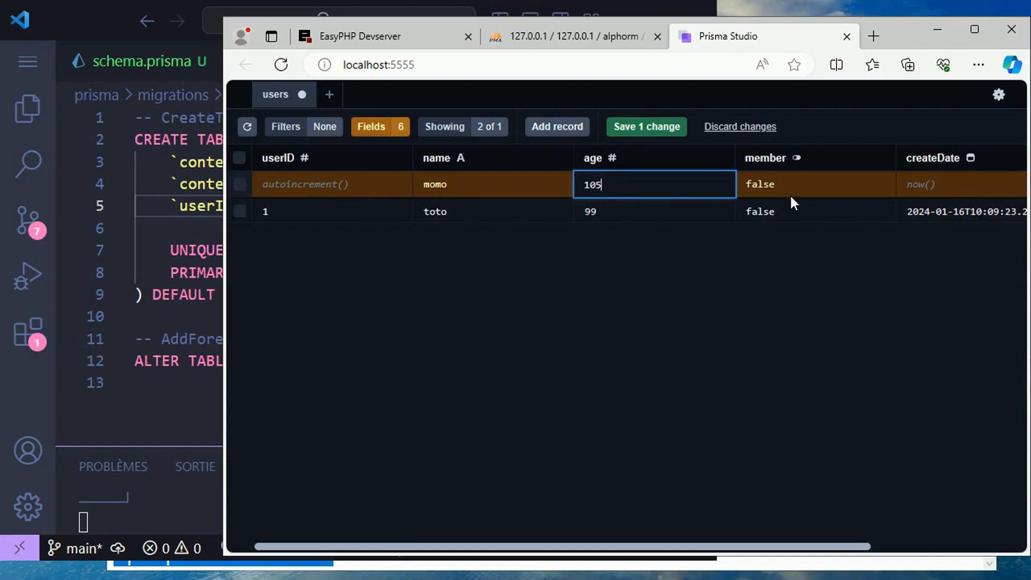
Step: Set the member field of the new record to true and save the change
left_click(761, 183)
left_click(761, 182)
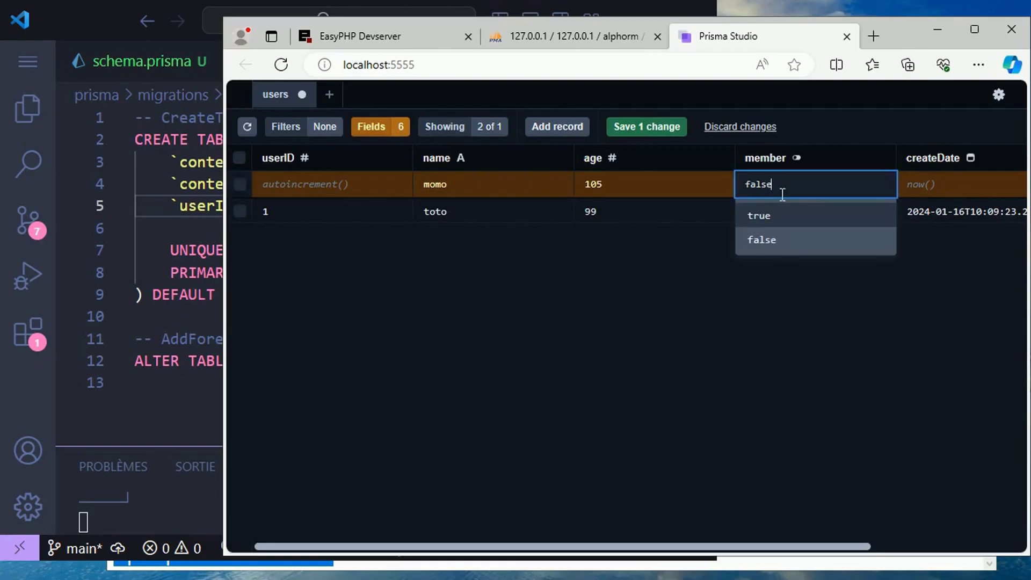
left_click(759, 220)
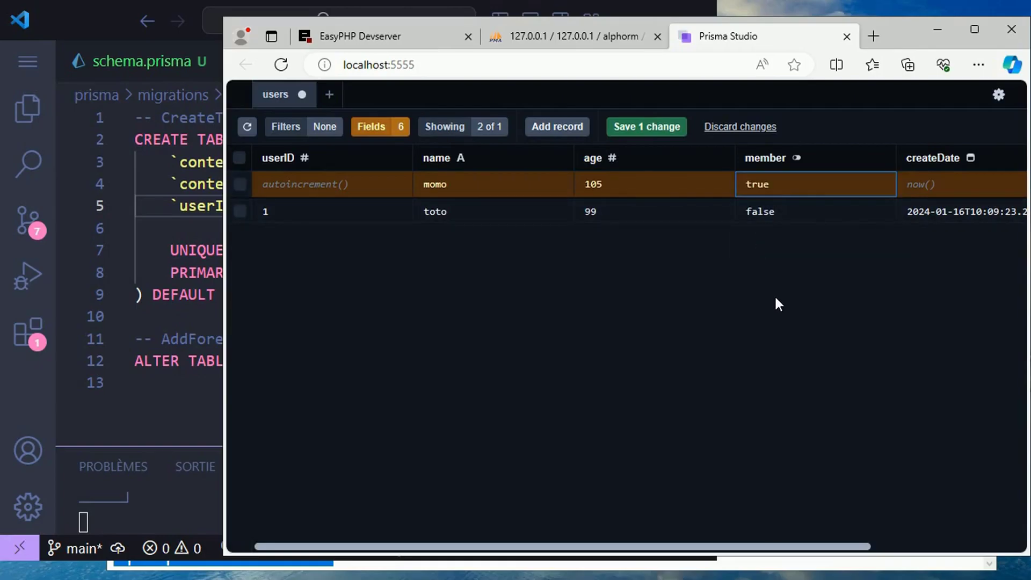
left_click(758, 287)
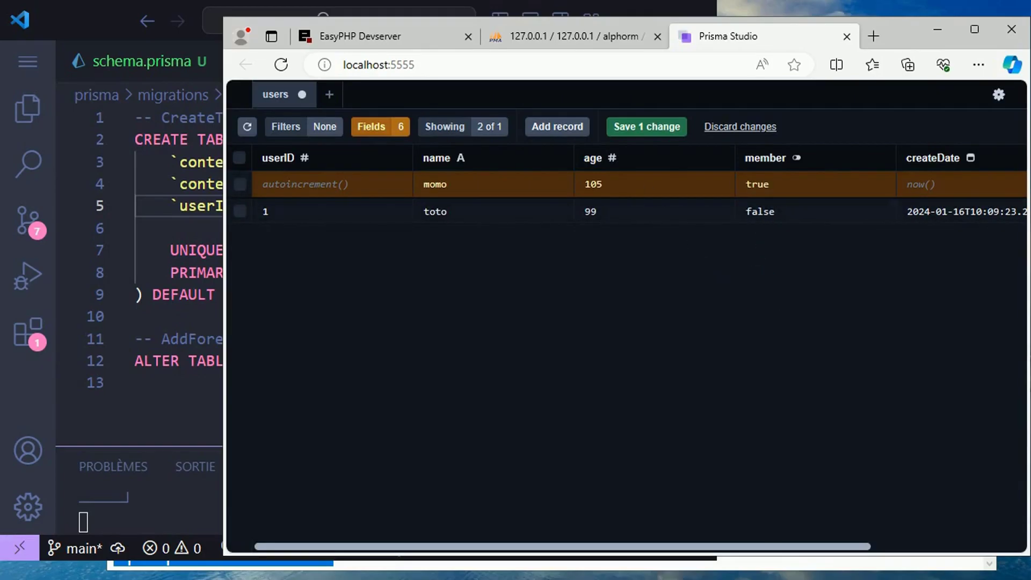
left_click(643, 131)
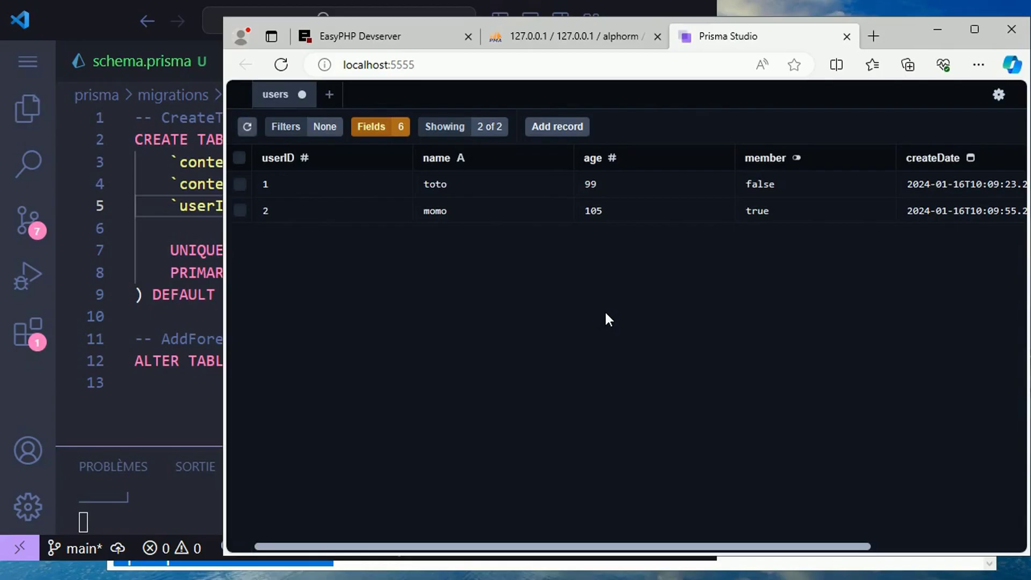
Step: Maximize the browser window and increase the page zoom by two levels
left_click(974, 29)
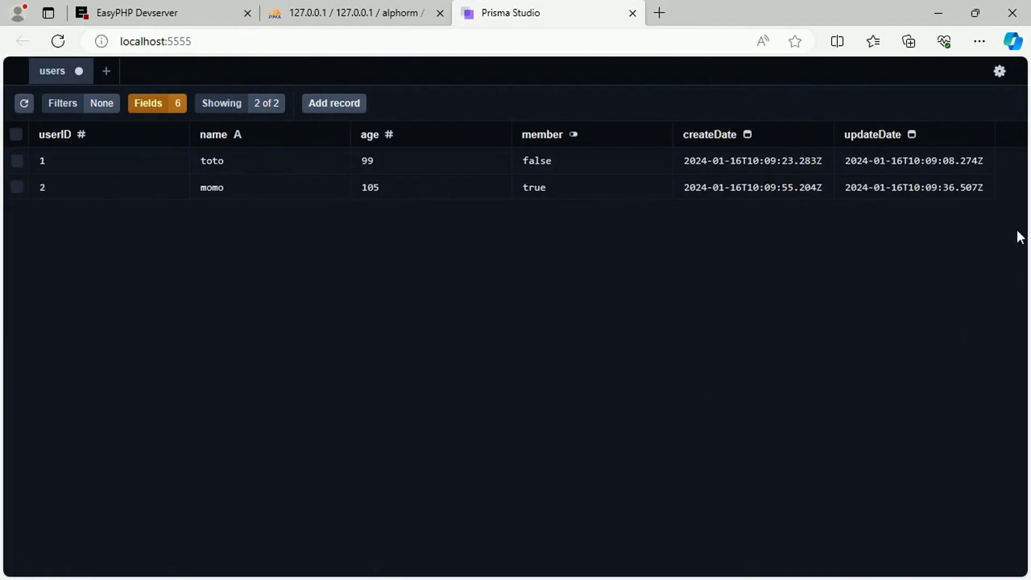
left_click(980, 42)
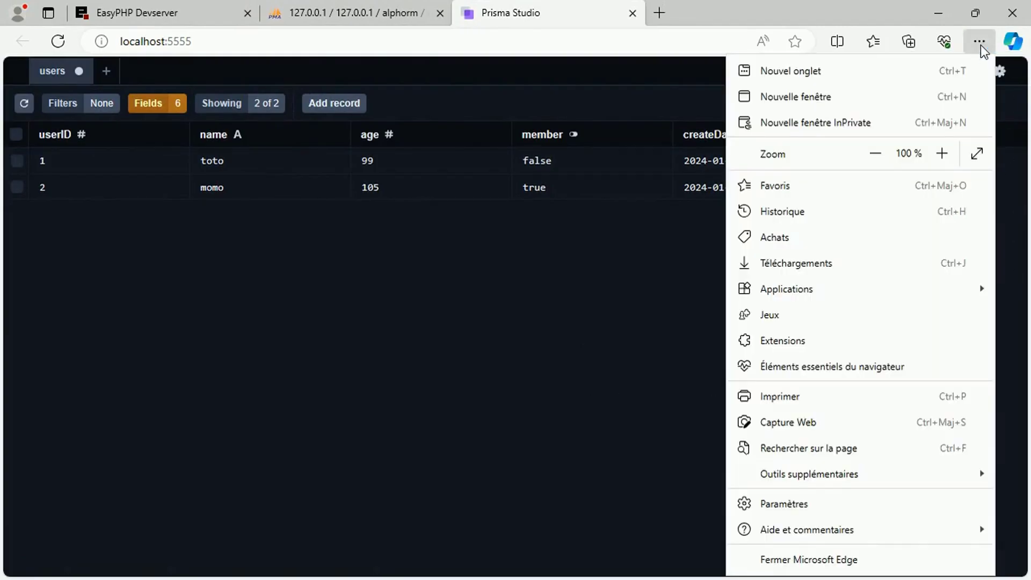
left_click(940, 154)
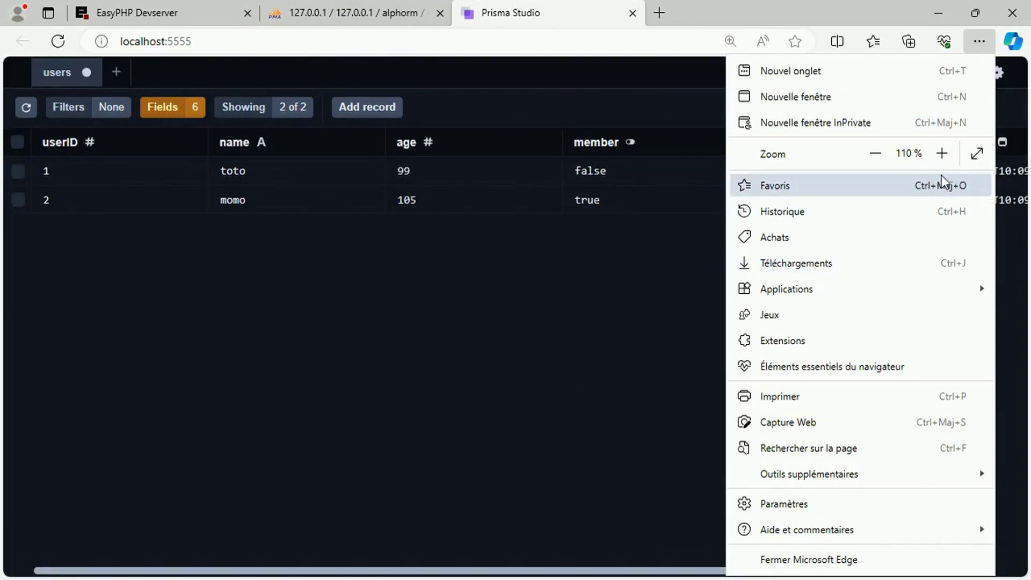
left_click(942, 154)
left_click(635, 376)
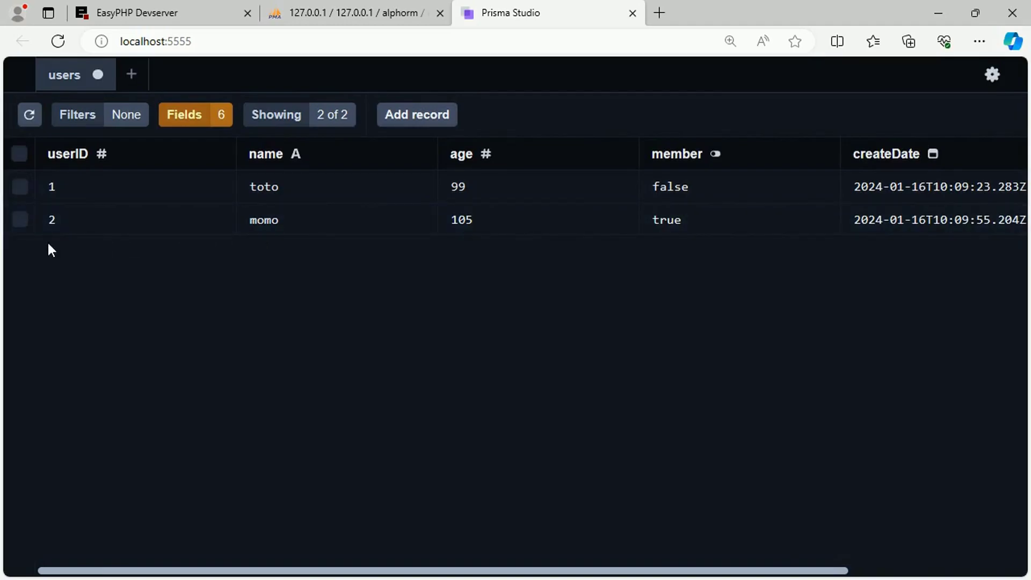
Step: Open the contents model in a new Prisma Studio tab and reload its rows
left_click(133, 77)
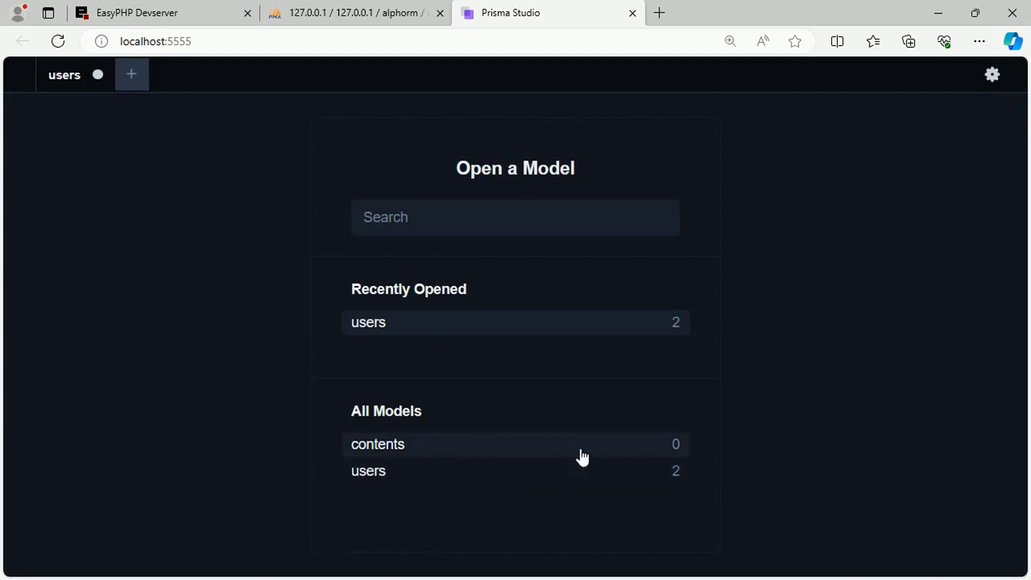
left_click(384, 445)
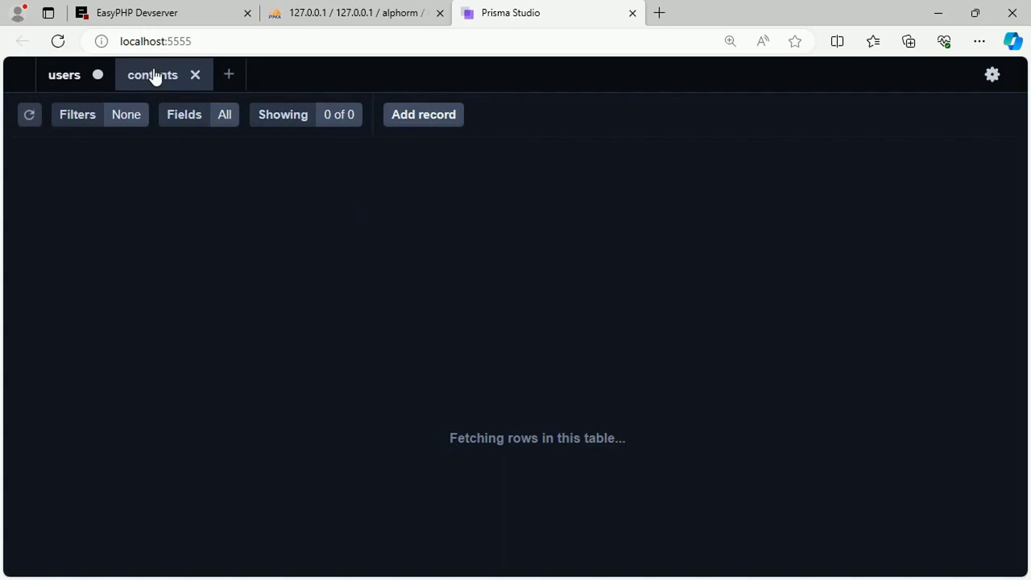
left_click(31, 113)
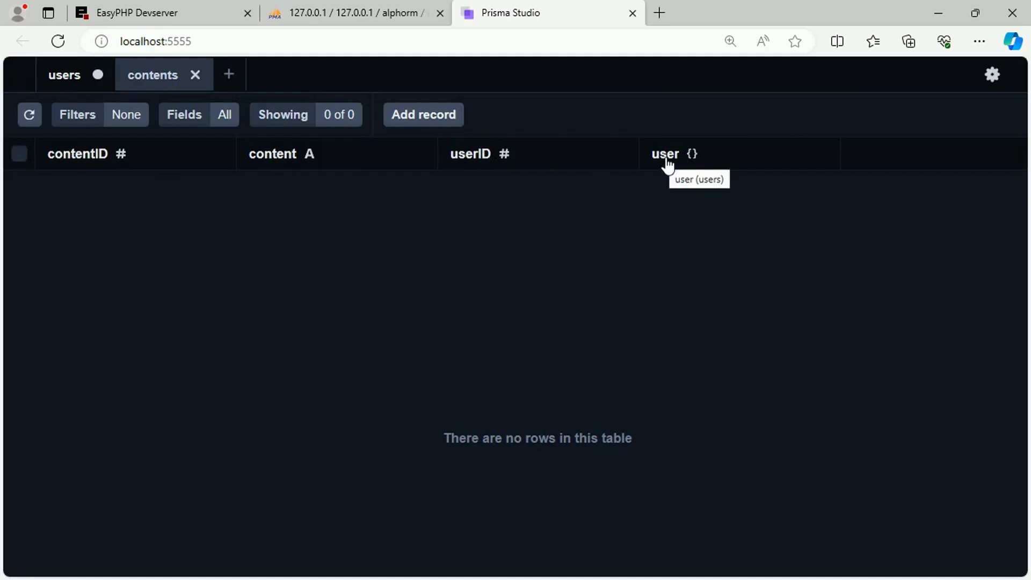
Step: Restore the browser window size and compare the user relation of the contents model in schema.prisma with the contents table in Prisma Studio
left_click(975, 13)
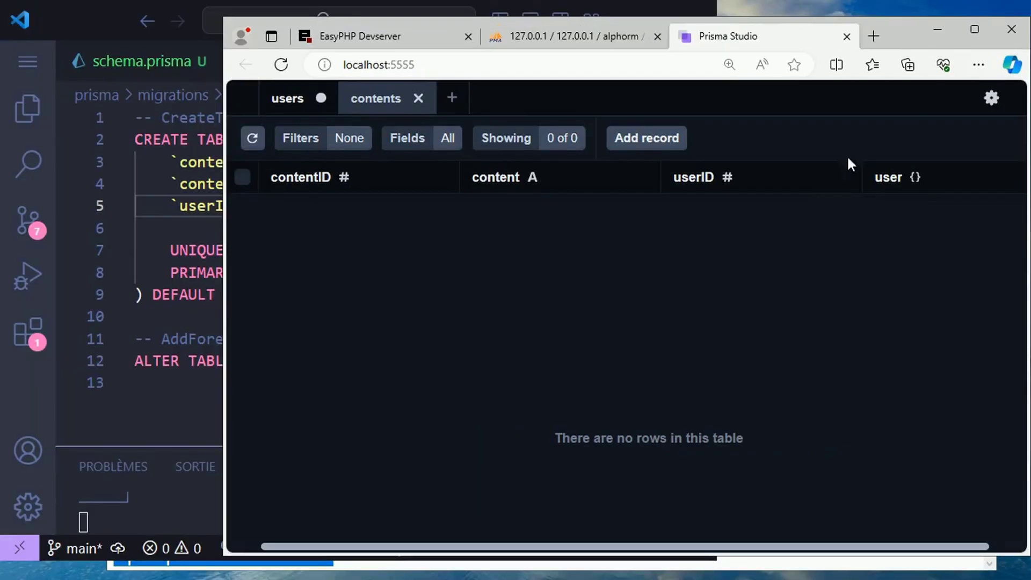
left_click(21, 404)
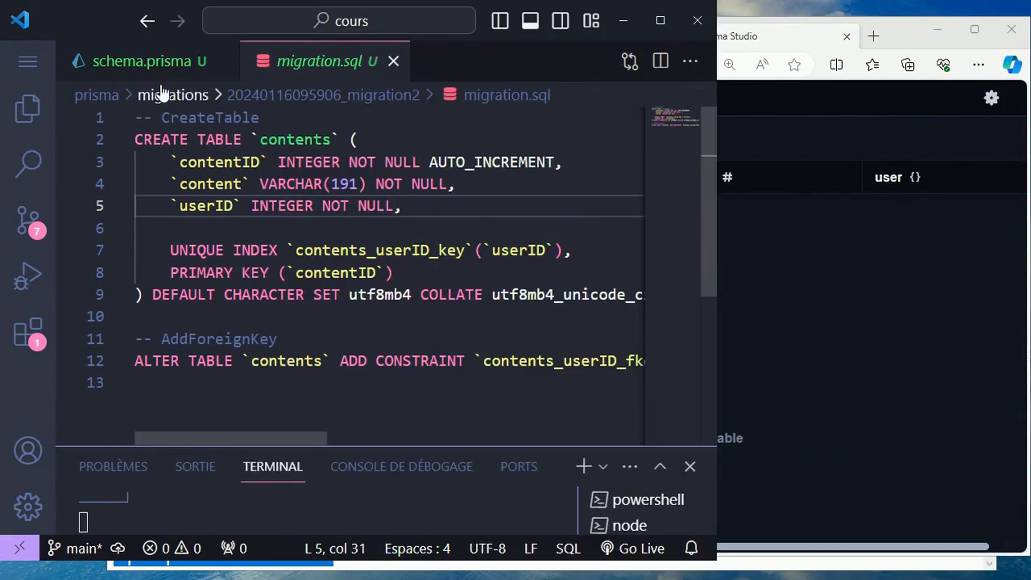
left_click(152, 63)
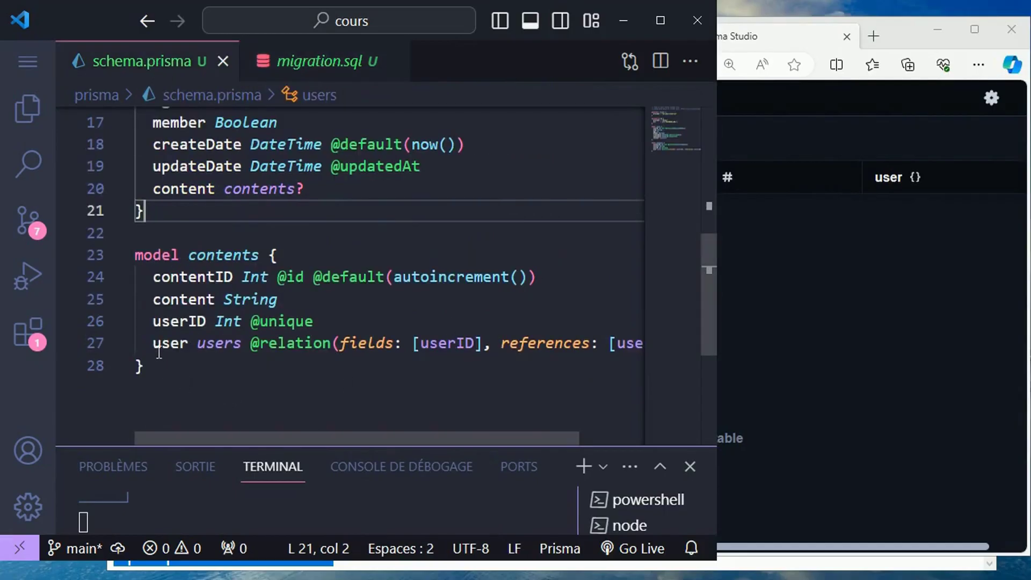
left_click_drag(152, 343, 243, 347)
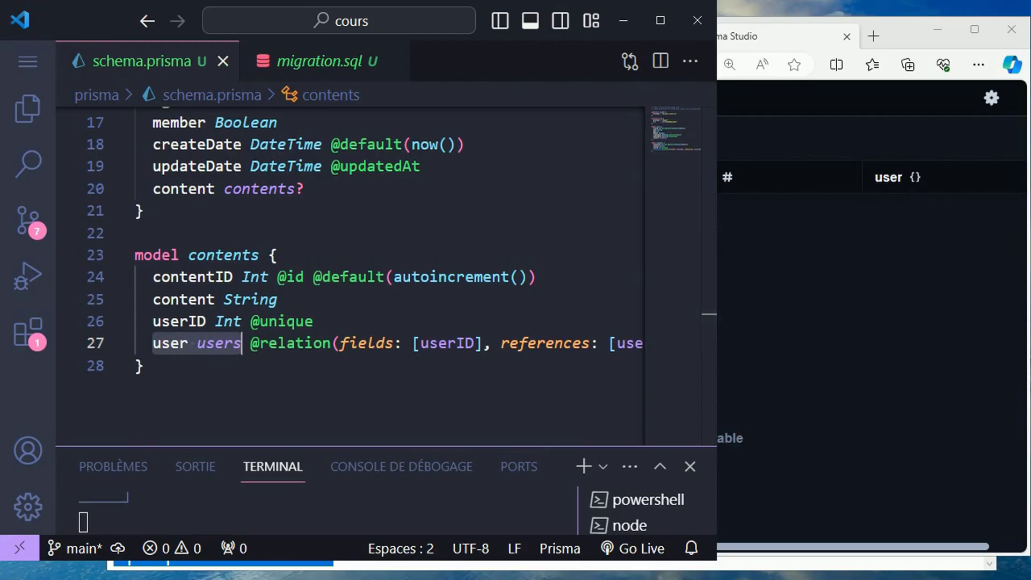
left_click(840, 278)
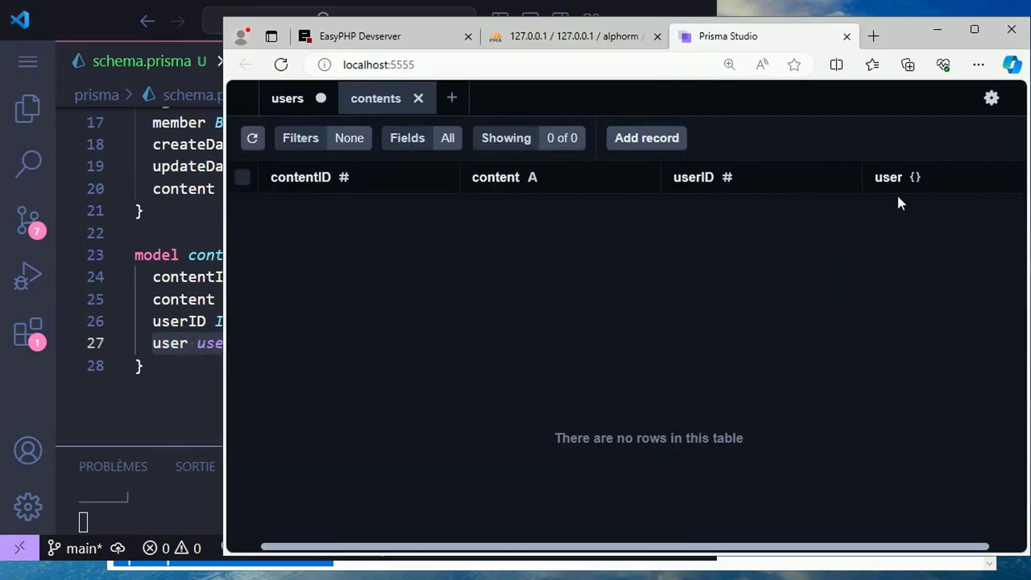
Step: Add a new record to the contents table in the maximized browser window and set its content field to "content 1"
left_click(973, 30)
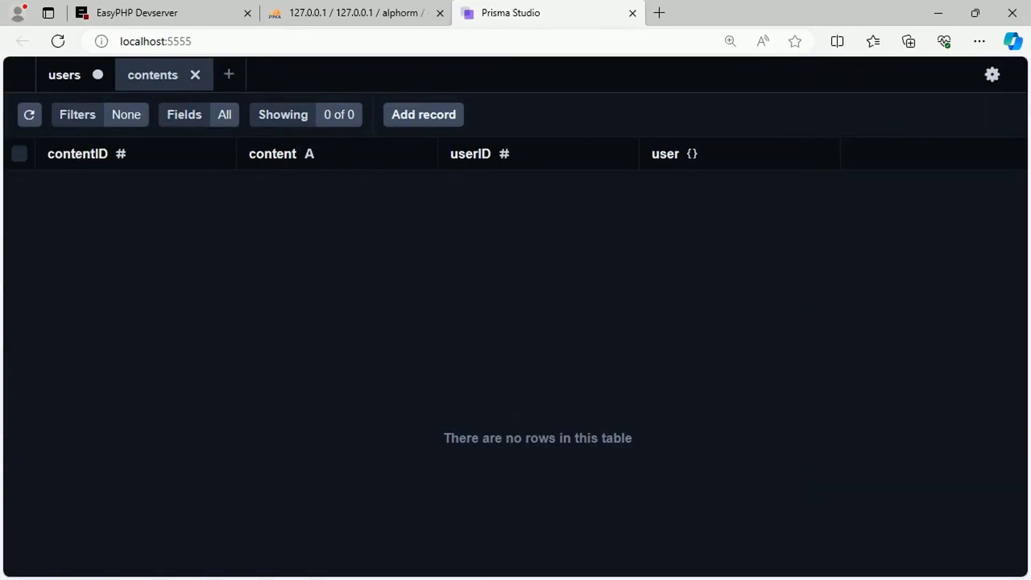
left_click(422, 122)
left_click(321, 192)
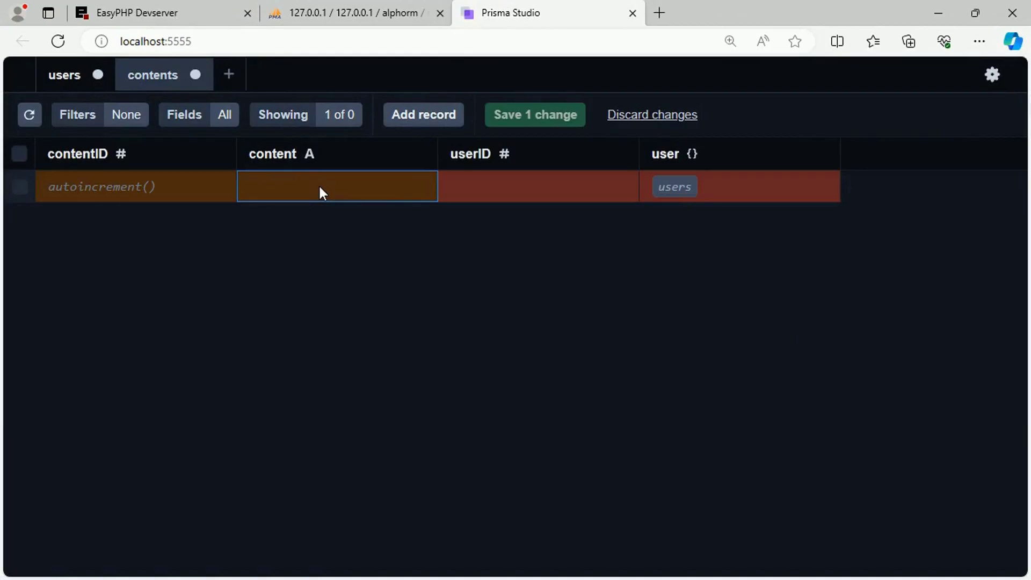
type("content")
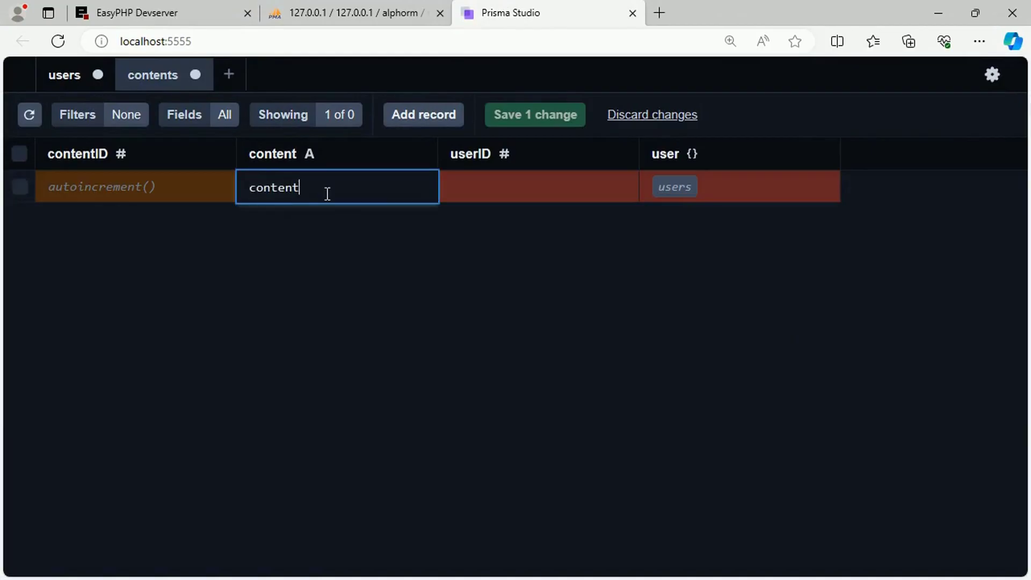
type(" 1")
Step: Restore the browser window size and examine the users type of the user field on the contents model in schema.prisma
left_click(977, 14)
left_click(189, 414)
left_click(239, 349)
double_click(203, 343)
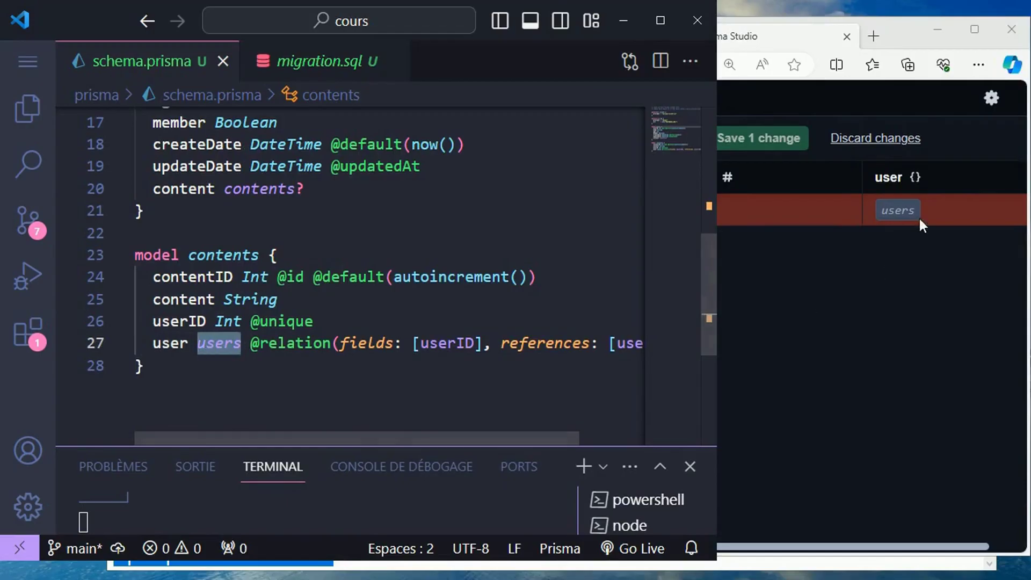
Step: Link the content 1 record in Prisma Studio to the user with userID 1, save the change and reload the rows
left_click(910, 277)
double_click(898, 216)
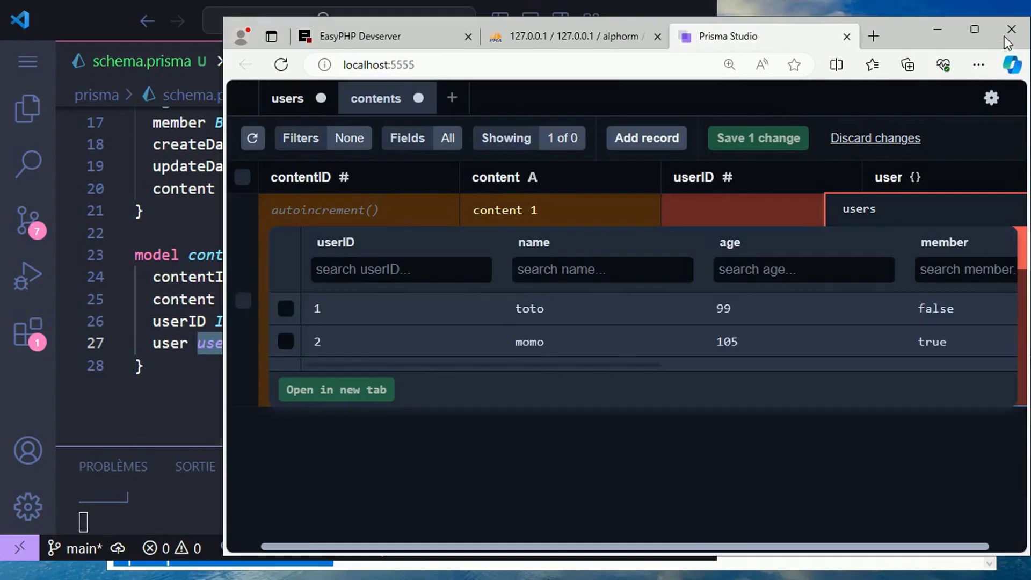
left_click(975, 31)
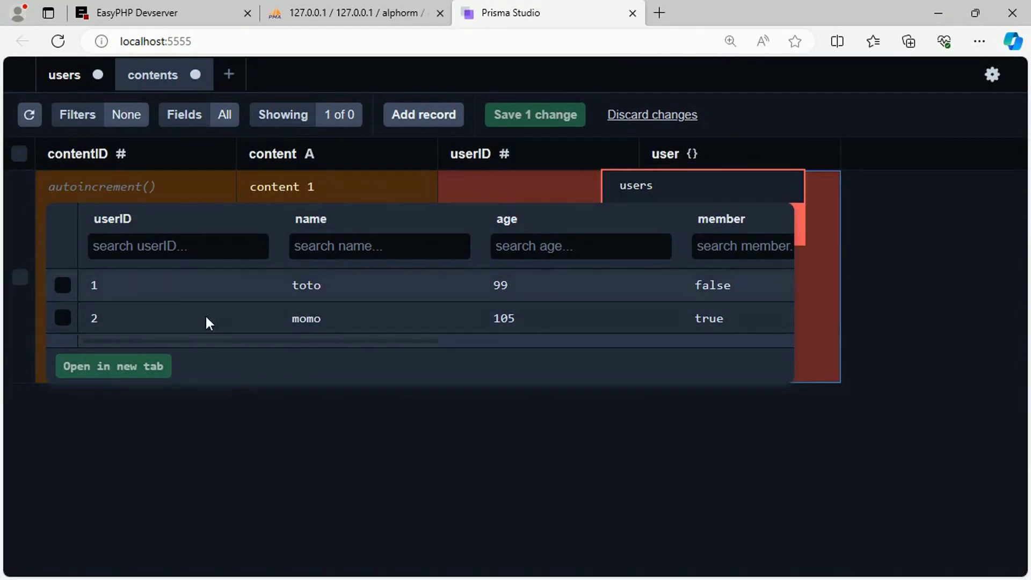
left_click(64, 287)
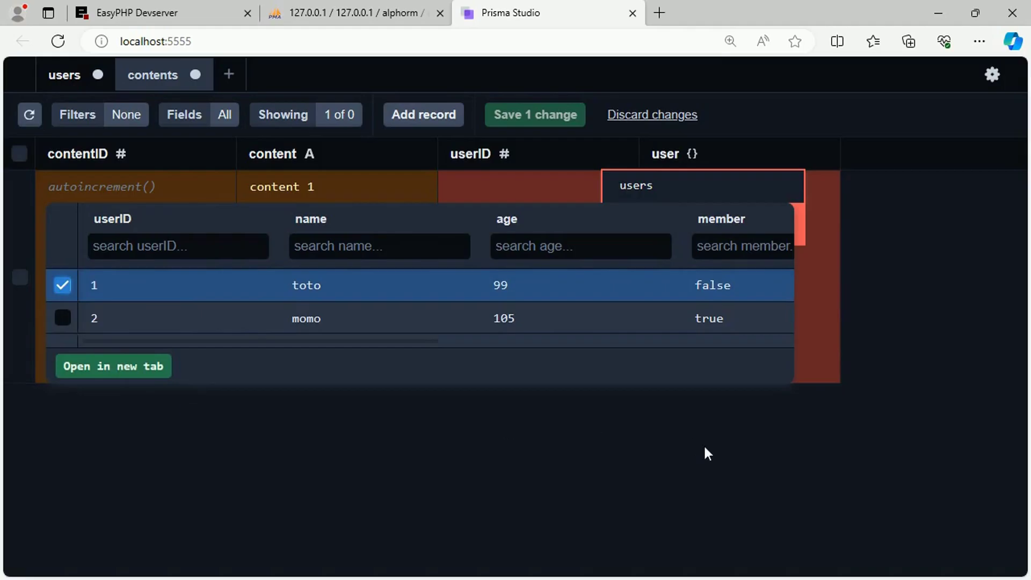
left_click(757, 471)
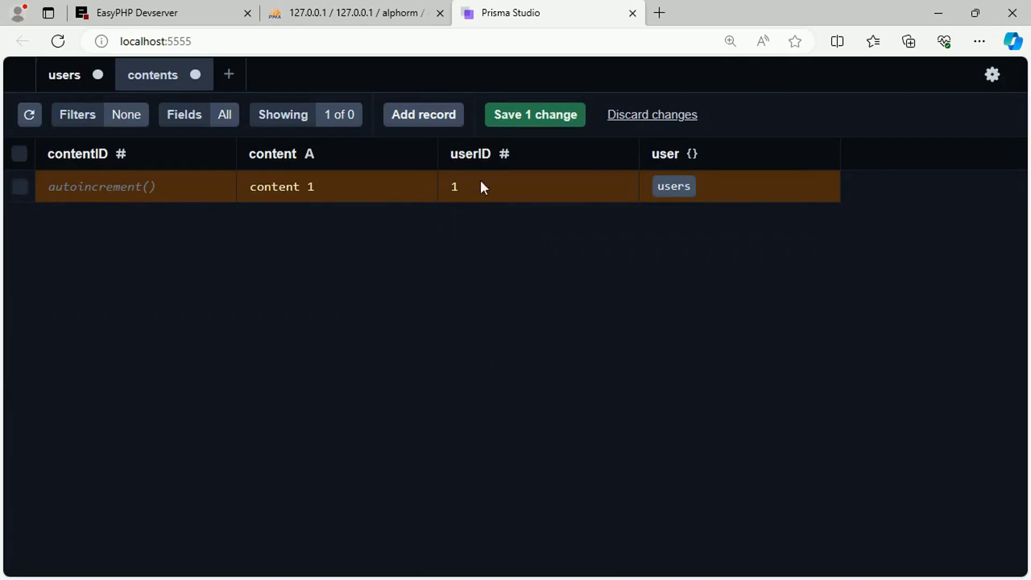
left_click(544, 124)
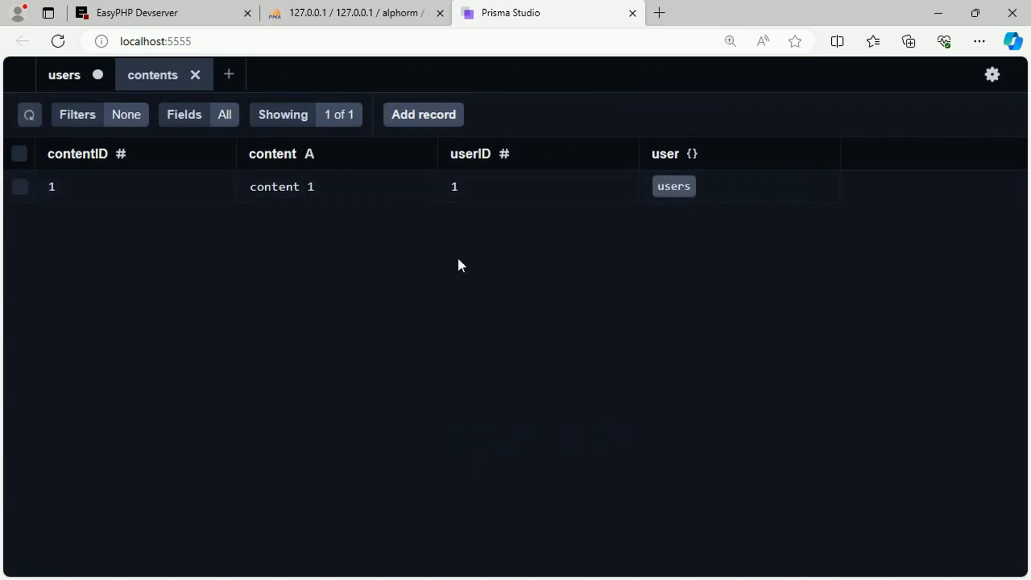
left_click(29, 115)
Step: Add a second contents record with content "content 2" and link it to the user with userID 1
left_click(435, 121)
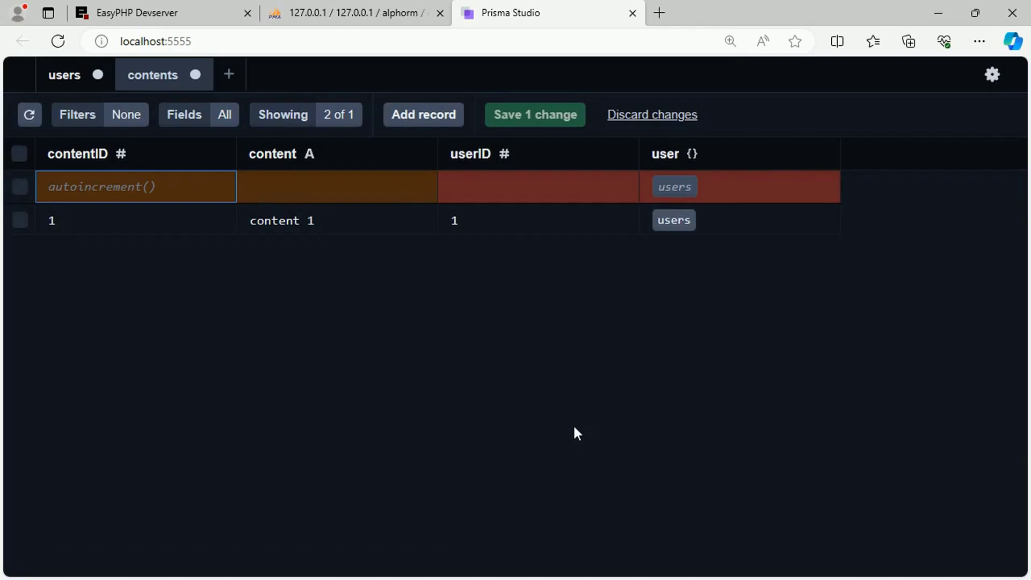
left_click(311, 181)
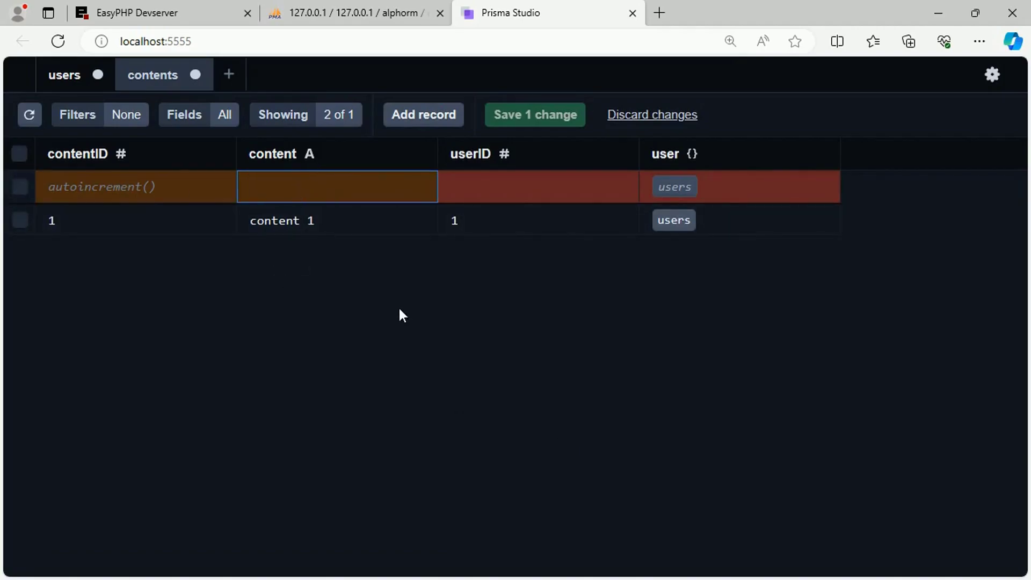
type("con")
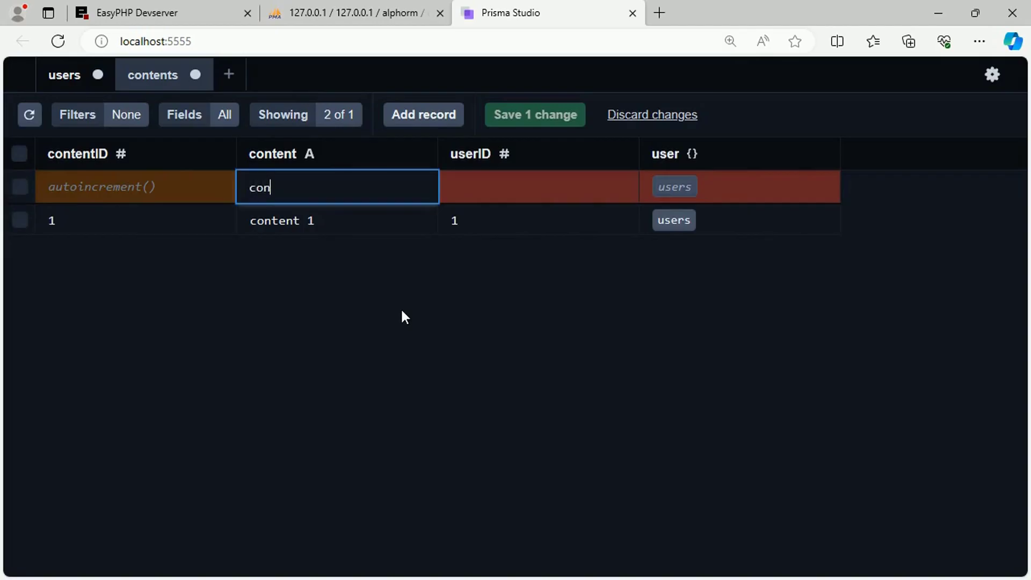
type("tent 2")
left_click(681, 188)
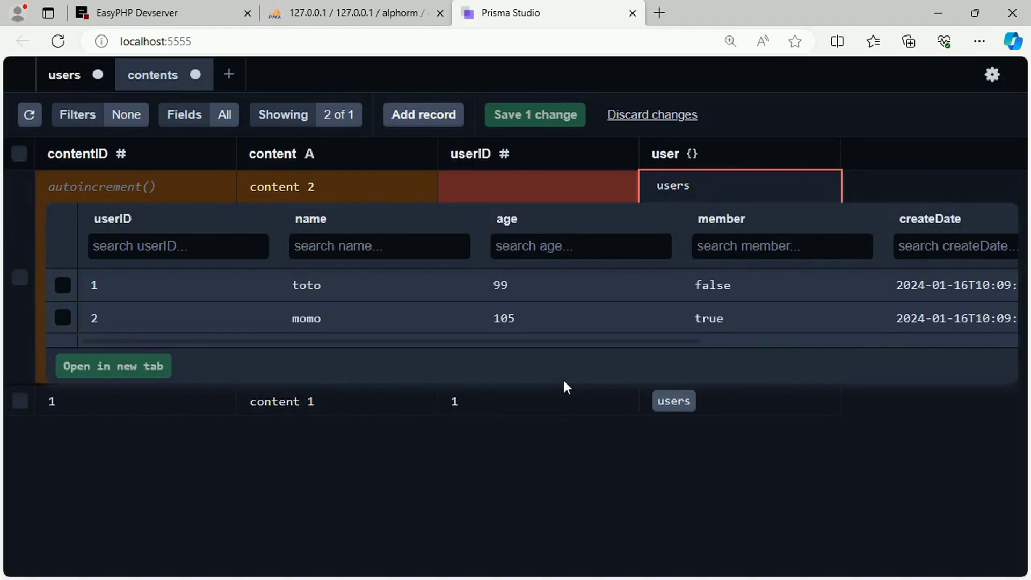
left_click(62, 285)
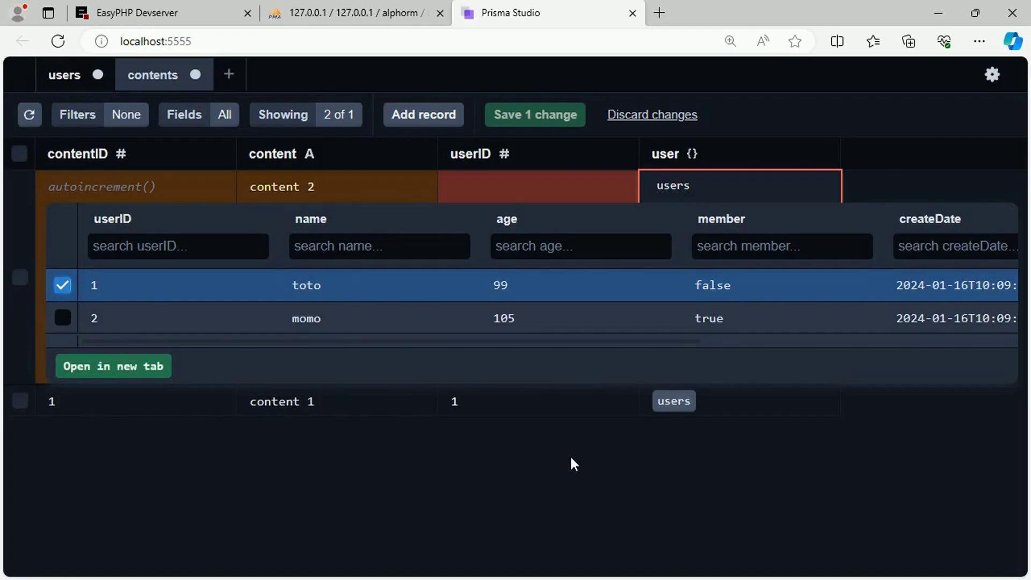
left_click(678, 483)
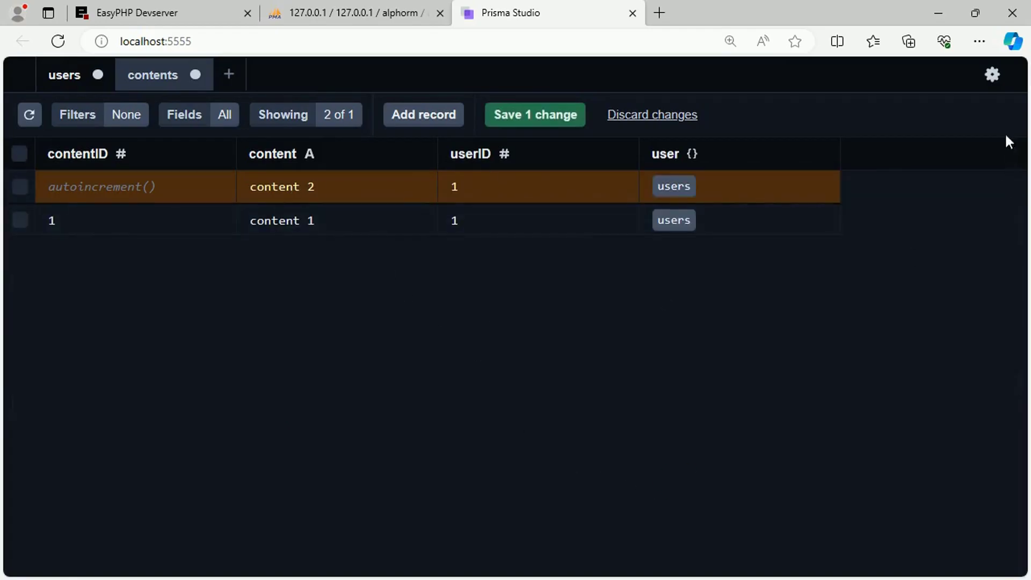
left_click(974, 14)
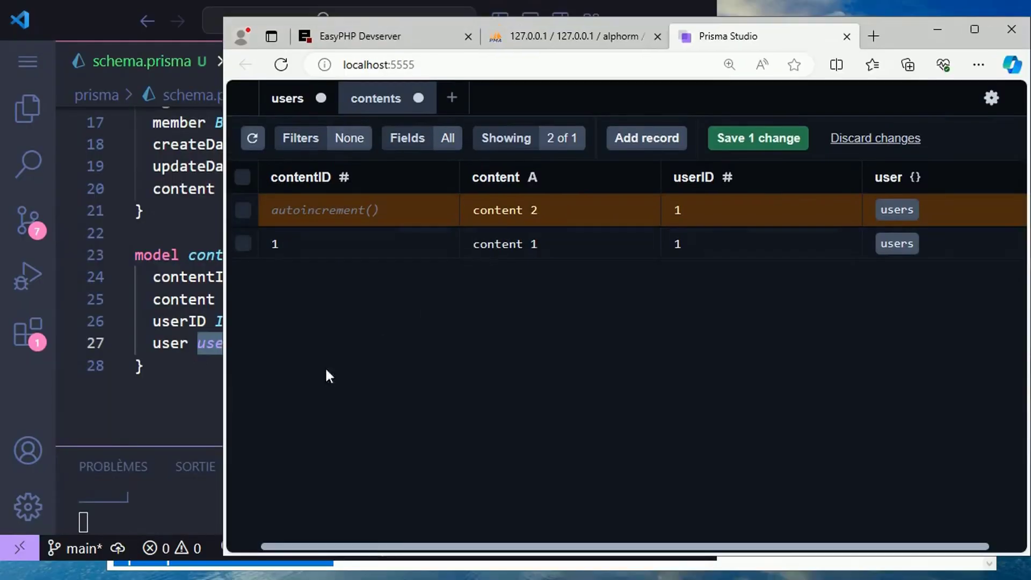
left_click(196, 423)
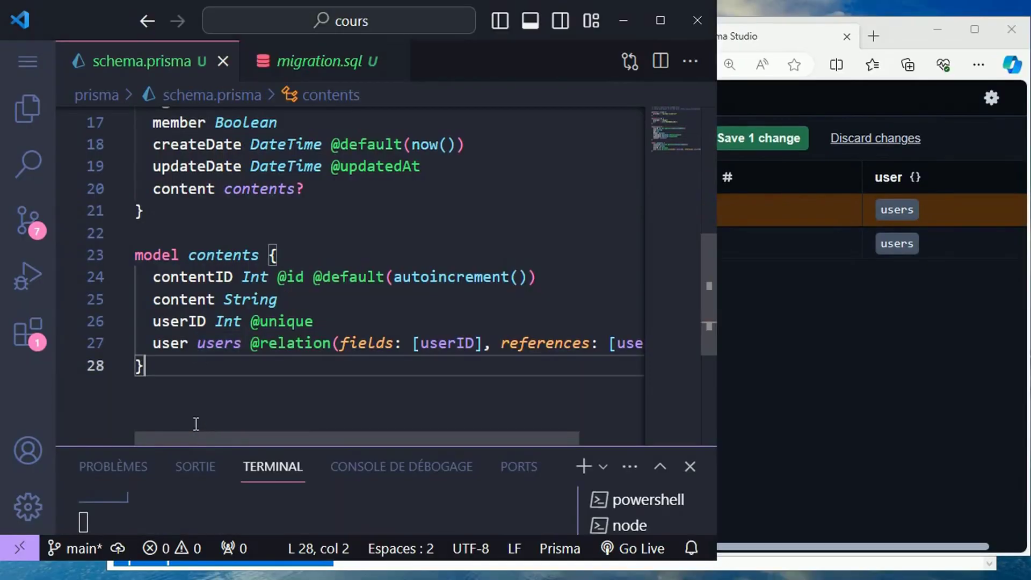
left_click(286, 309)
left_click_drag(316, 321, 156, 329)
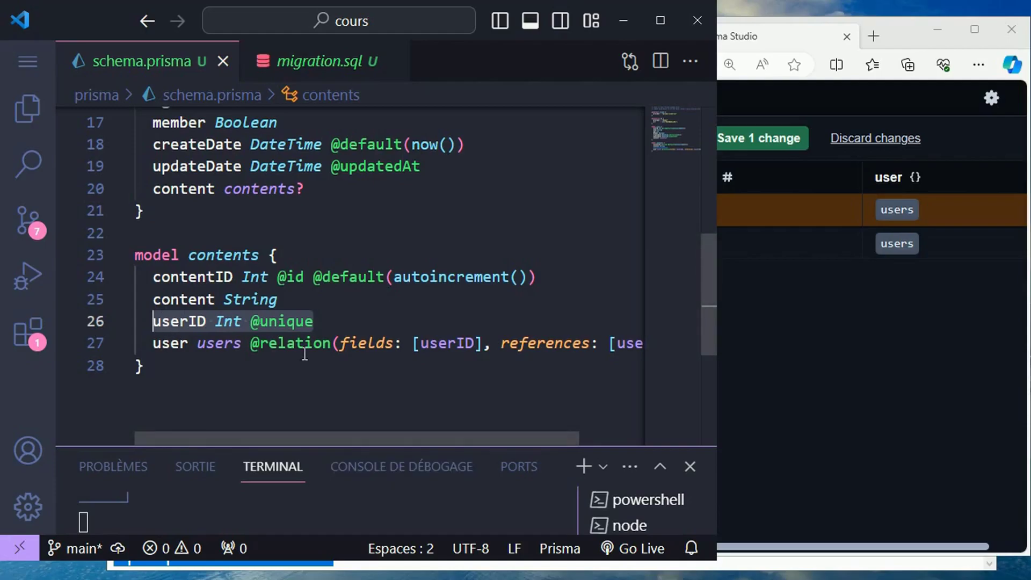
left_click(917, 40)
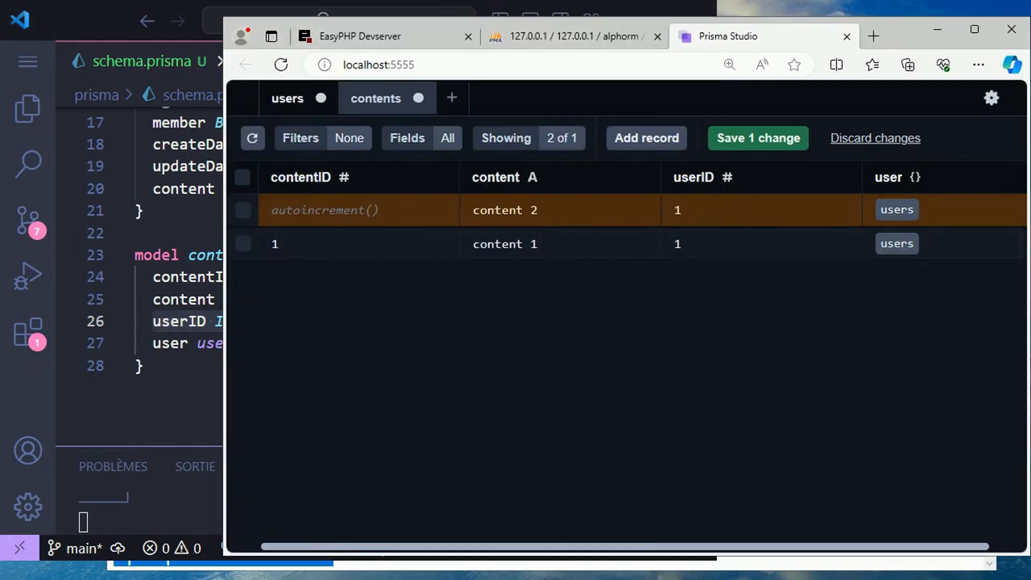
Step: Try to save the content 2 record linked to userID 1 in Prisma Studio, and reload the page
left_click(970, 31)
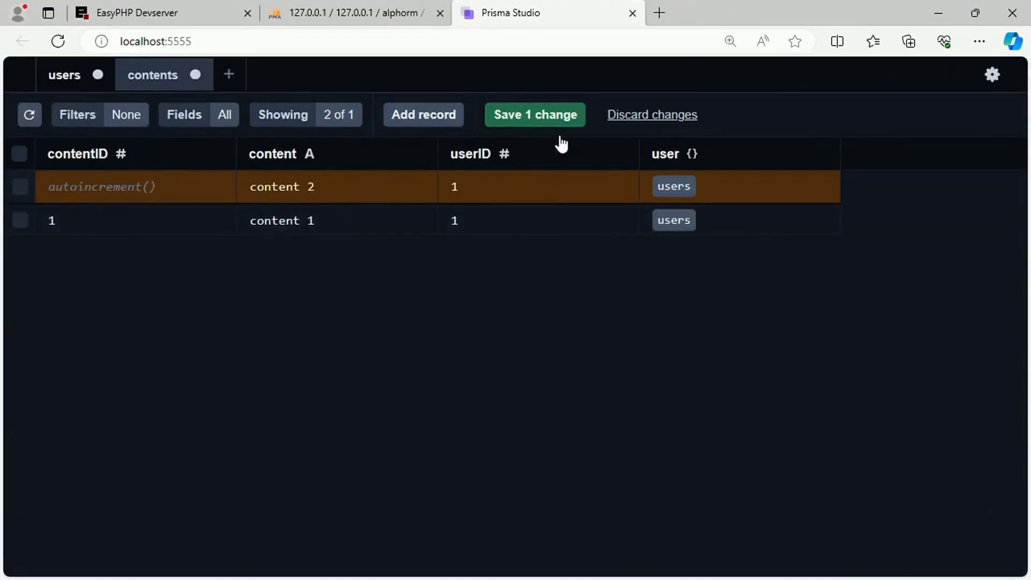
left_click(547, 117)
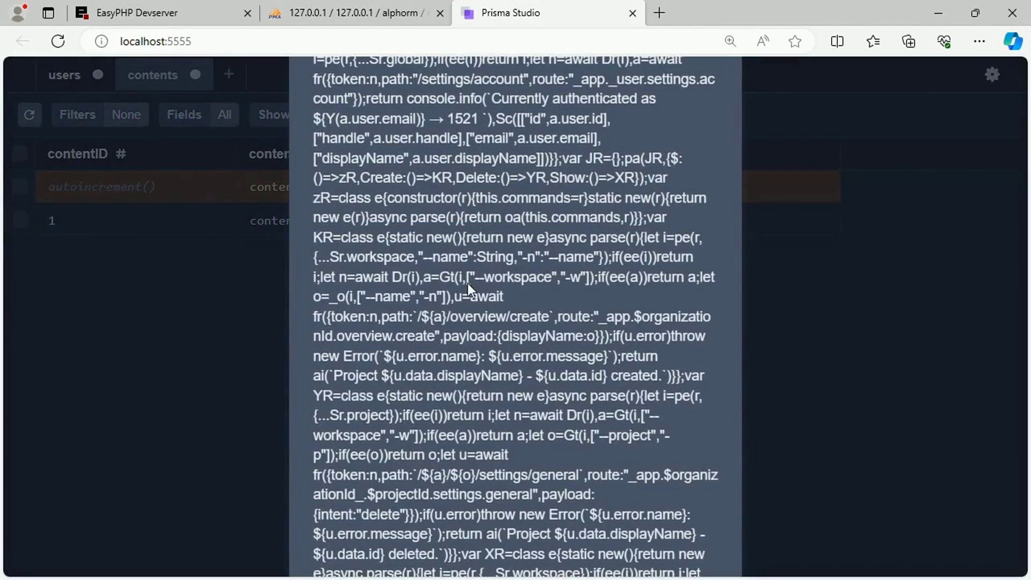
left_click(980, 41)
left_click(877, 156)
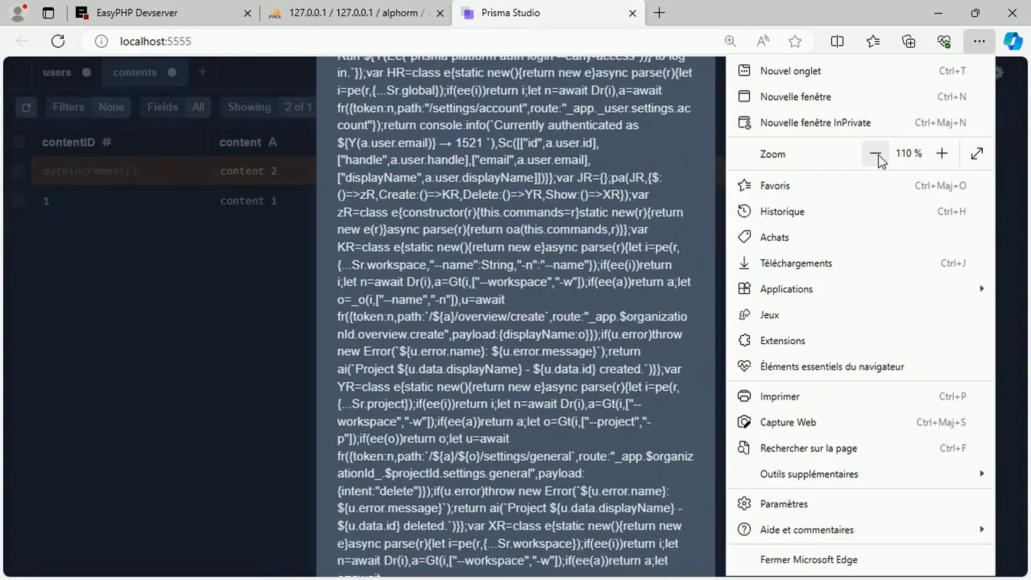
left_click(876, 155)
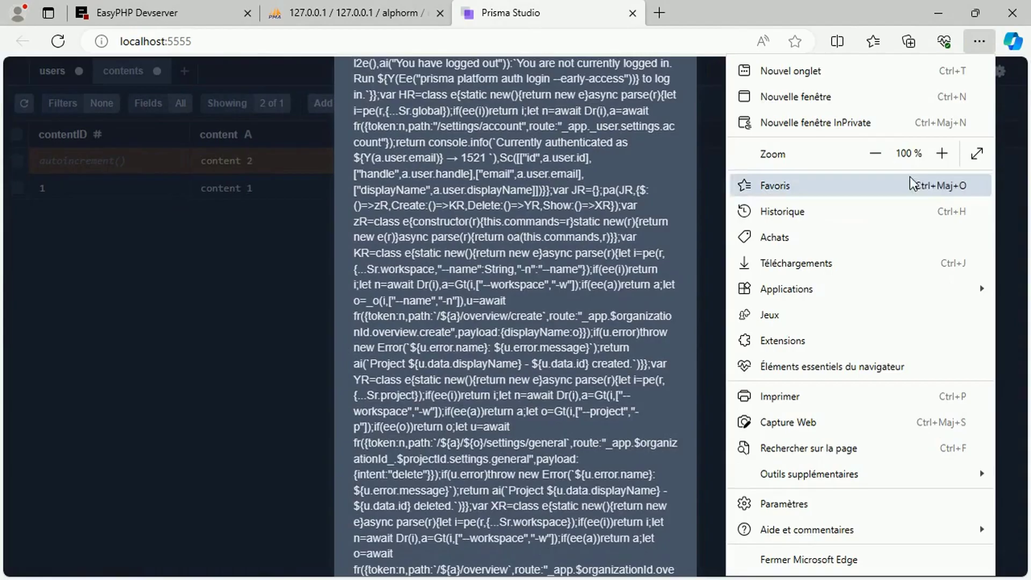
left_click(944, 155)
left_click(943, 155)
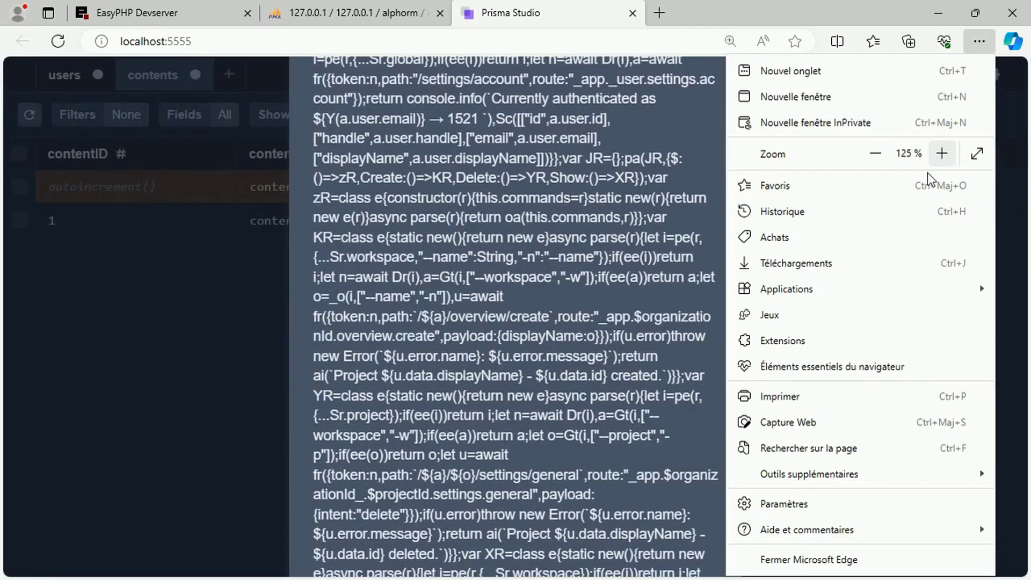
left_click(215, 366)
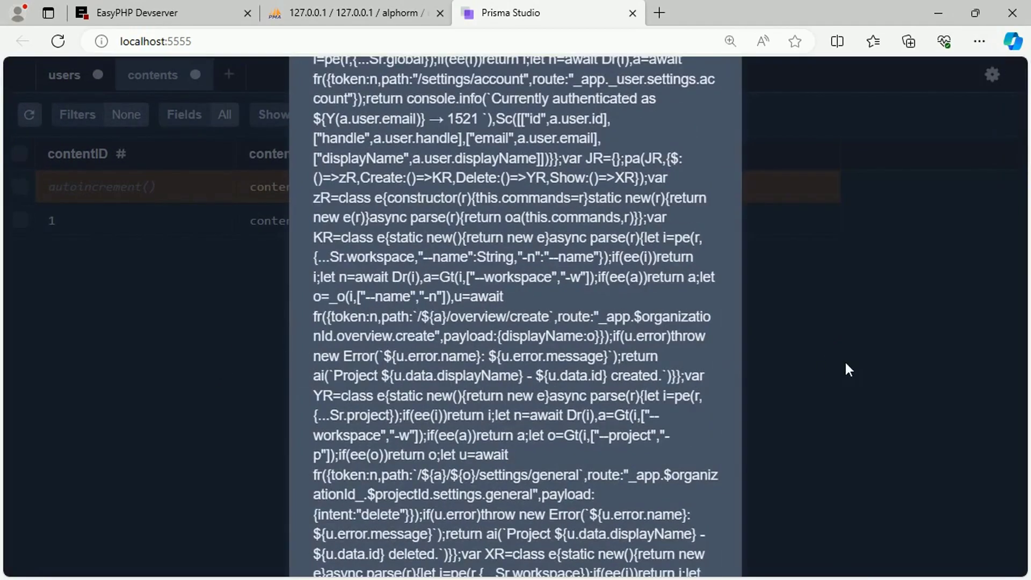
left_click(59, 47)
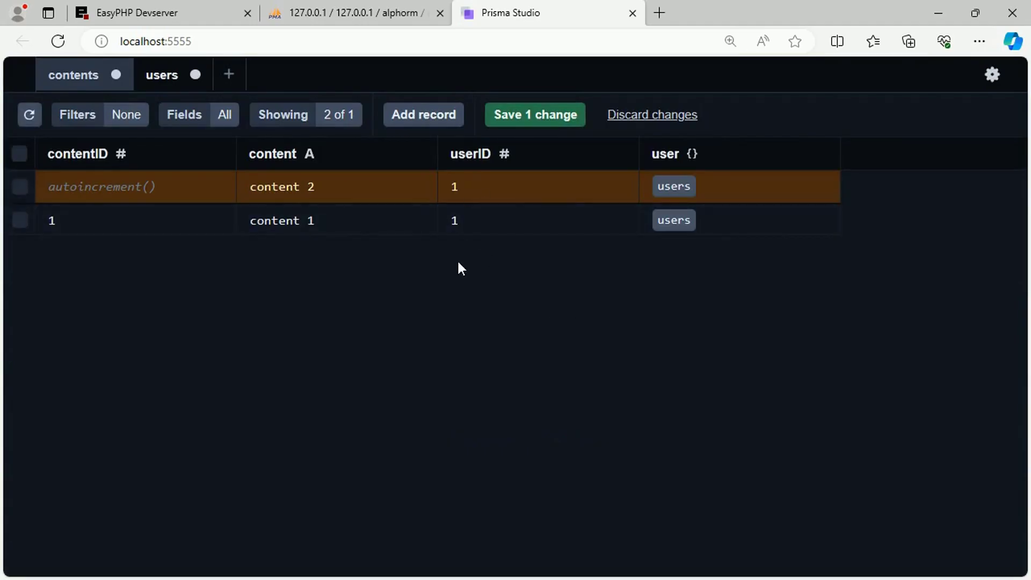
Step: Change the content 2 record's related user to the one with userID 2 and save the change
left_click(680, 189)
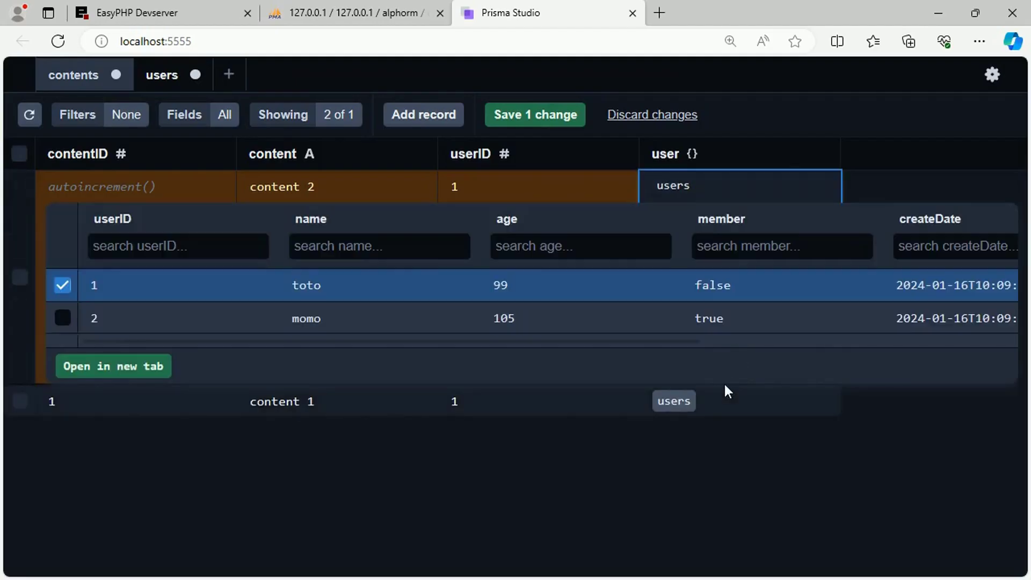
left_click(62, 318)
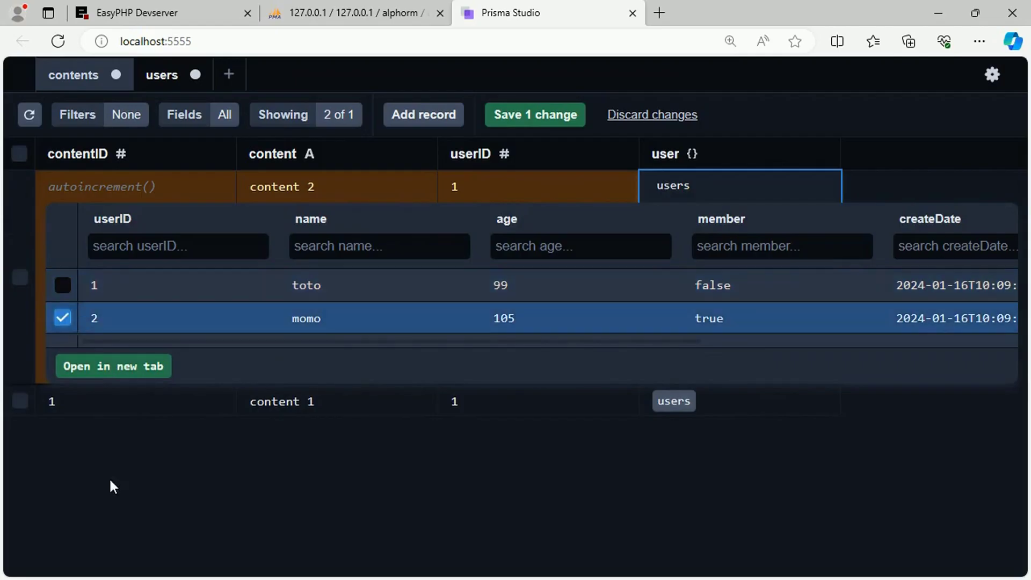
left_click(63, 285)
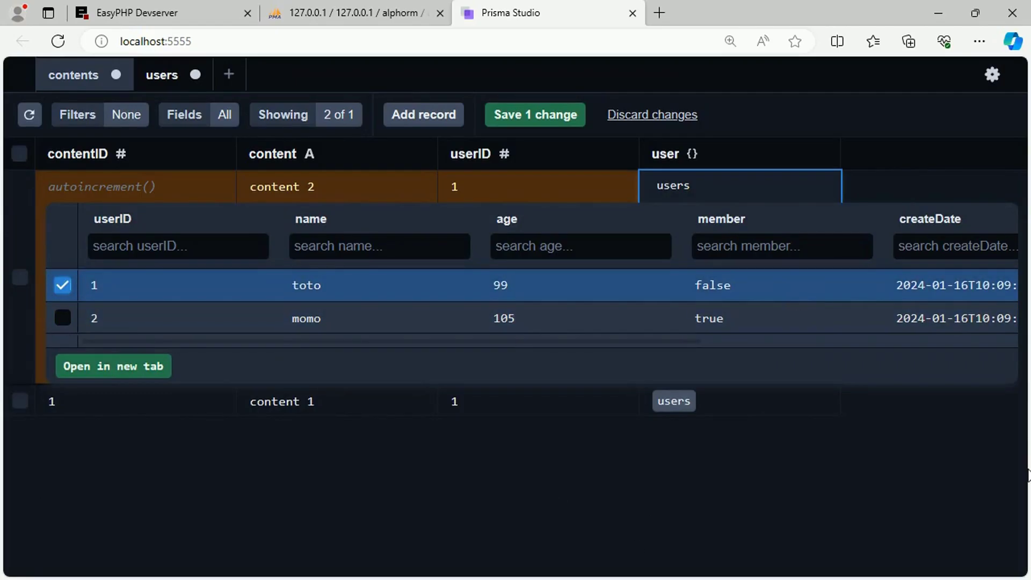
left_click(63, 318)
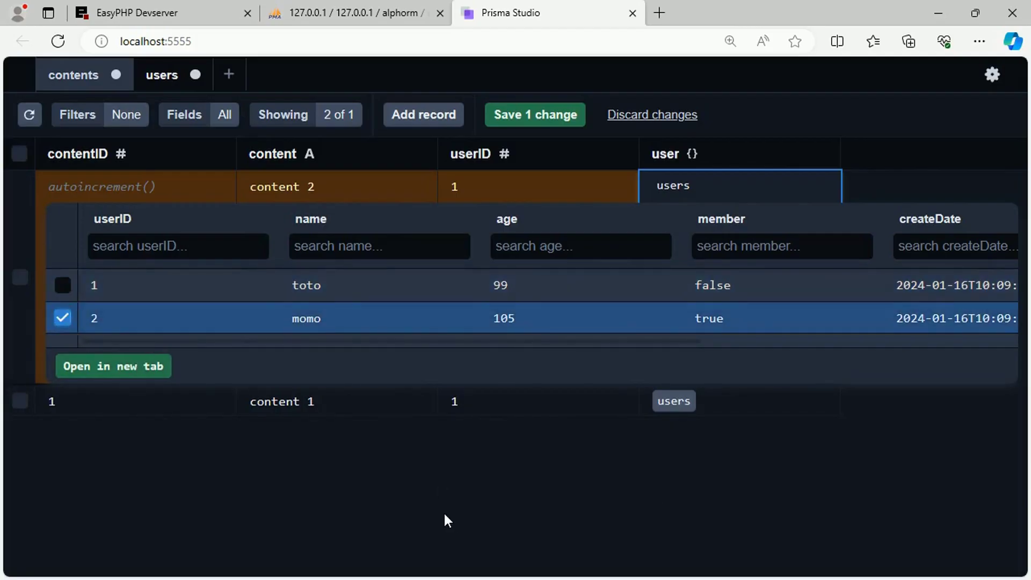
left_click(63, 285)
left_click(63, 318)
left_click(892, 501)
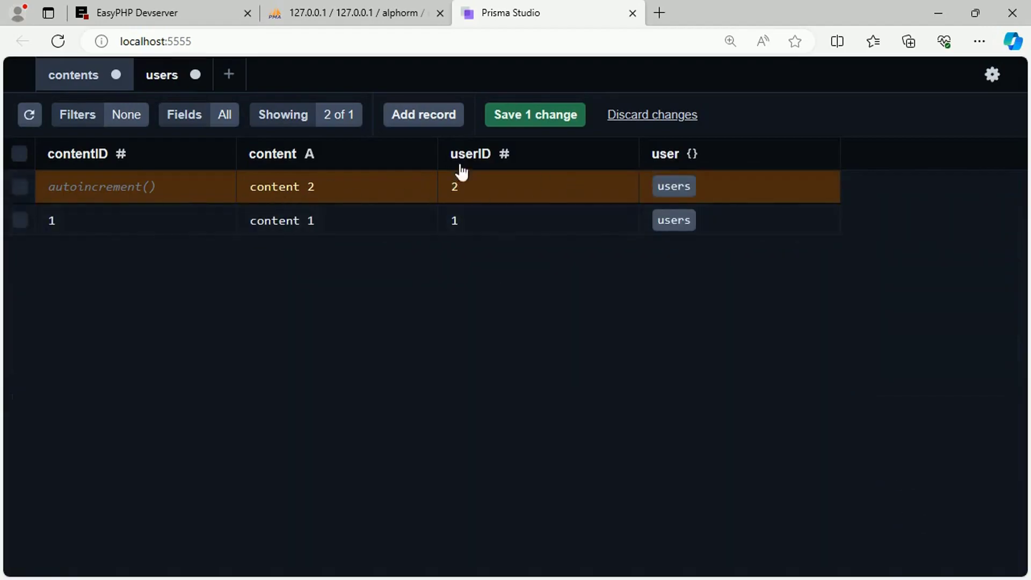
left_click(555, 119)
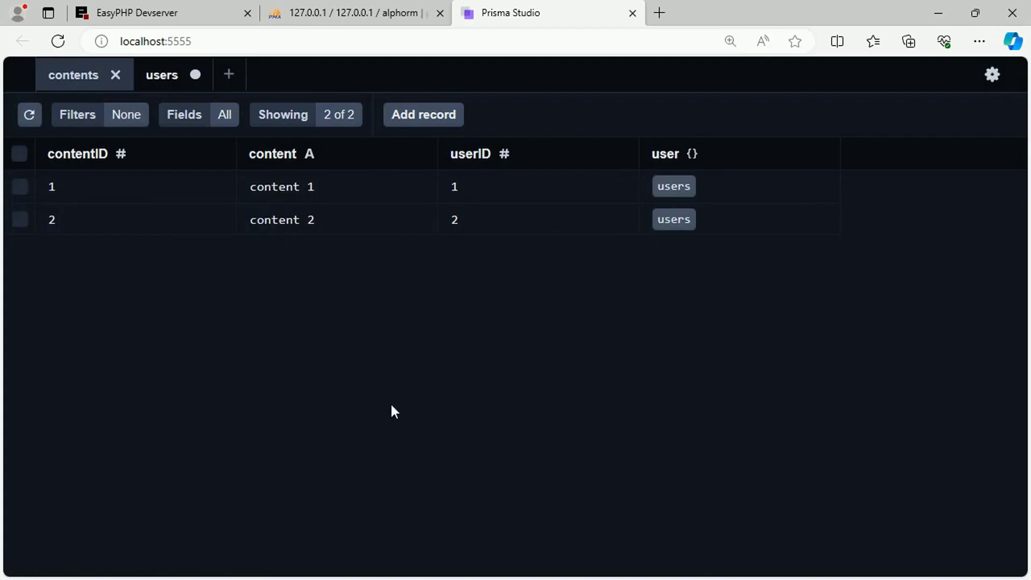
Step: Switch to phpMyAdmin and view the rows of the users and contents tables in the alphorm database
left_click(347, 14)
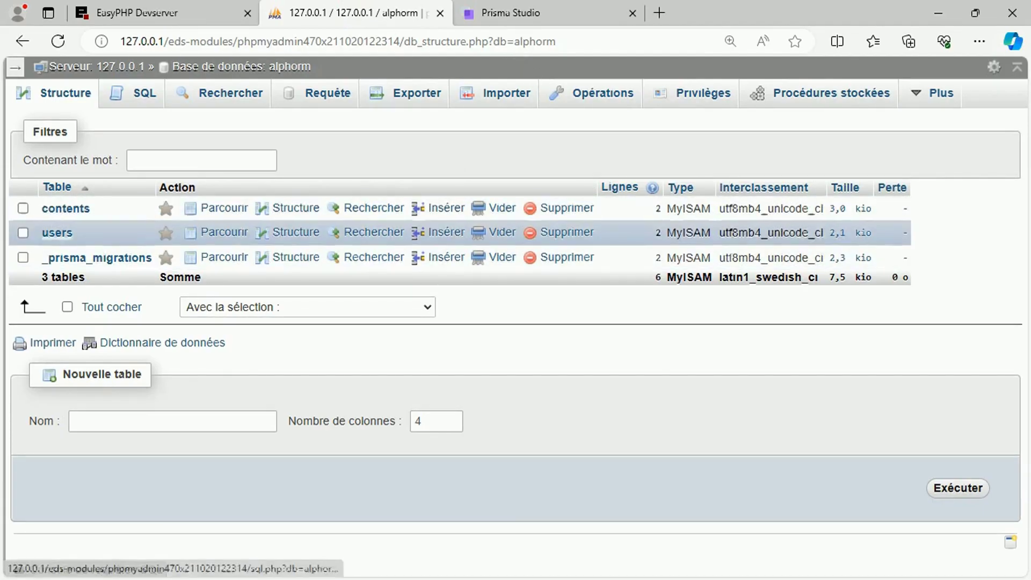
left_click(58, 234)
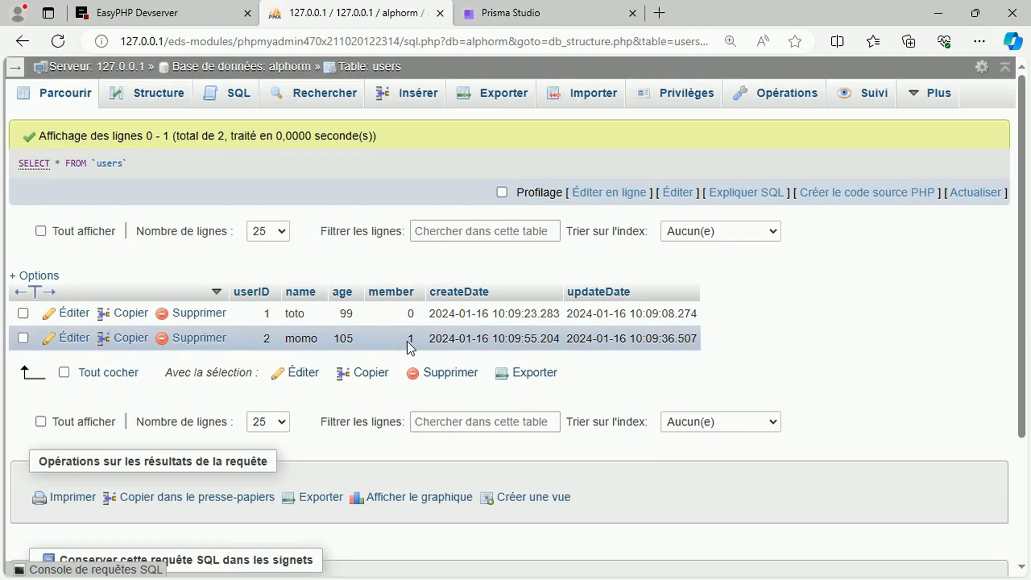
left_click(290, 69)
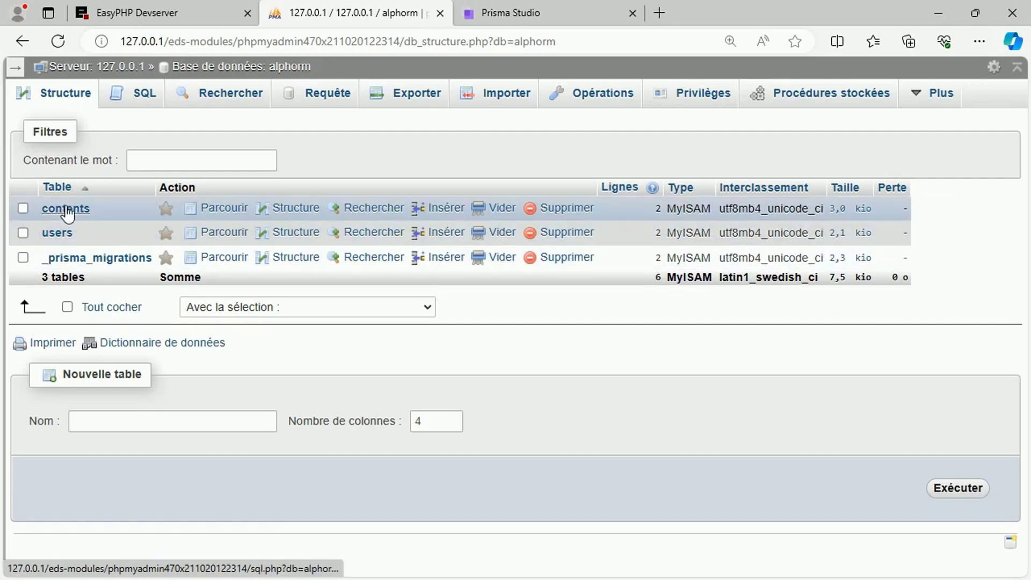
left_click(66, 212)
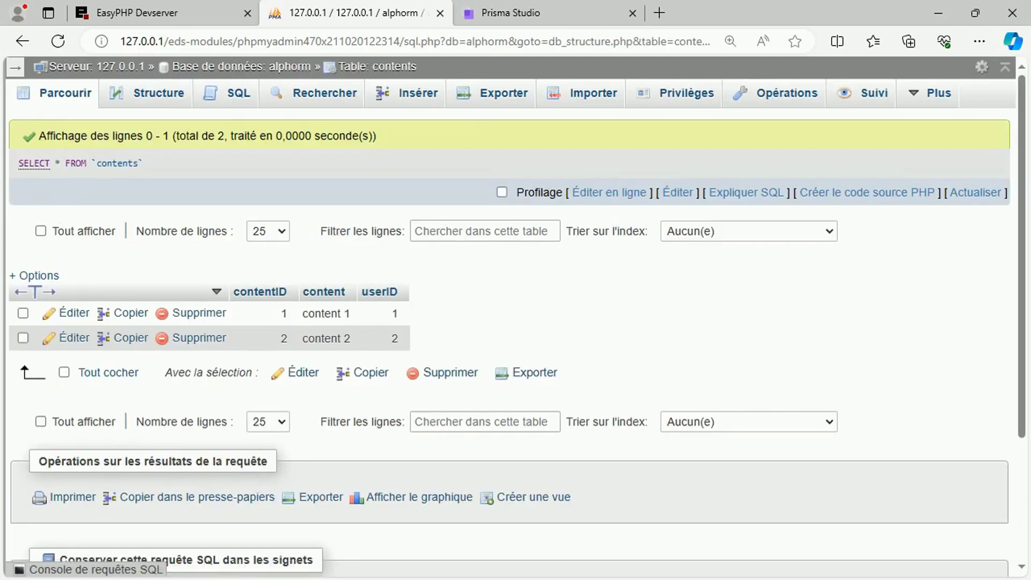